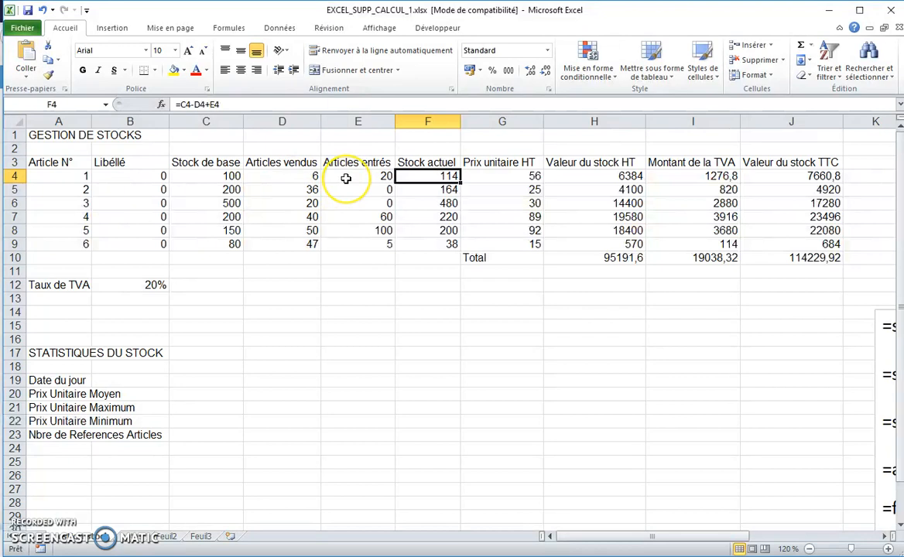
- Review the formulas in H4 and I4, and fill the VAT amount formula from I4 down to I9
click(515, 179)
click(580, 176)
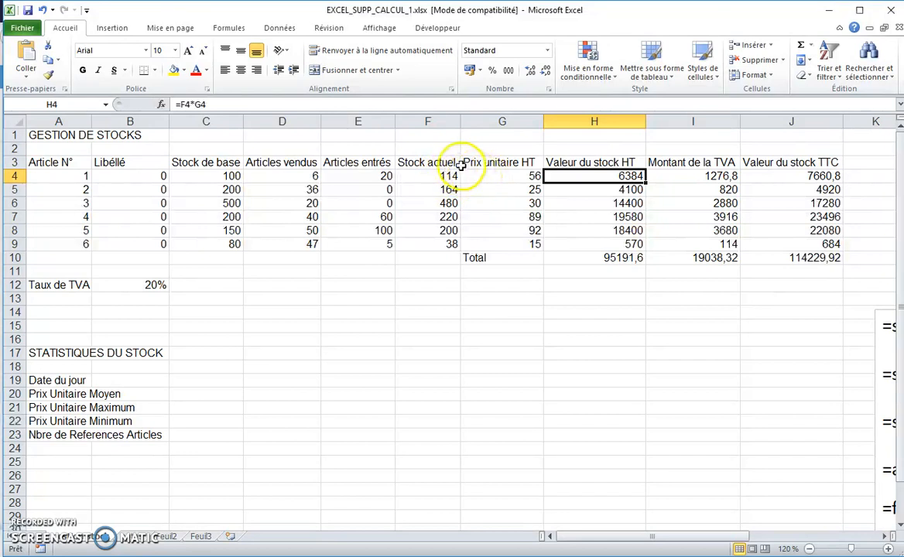
click(687, 175)
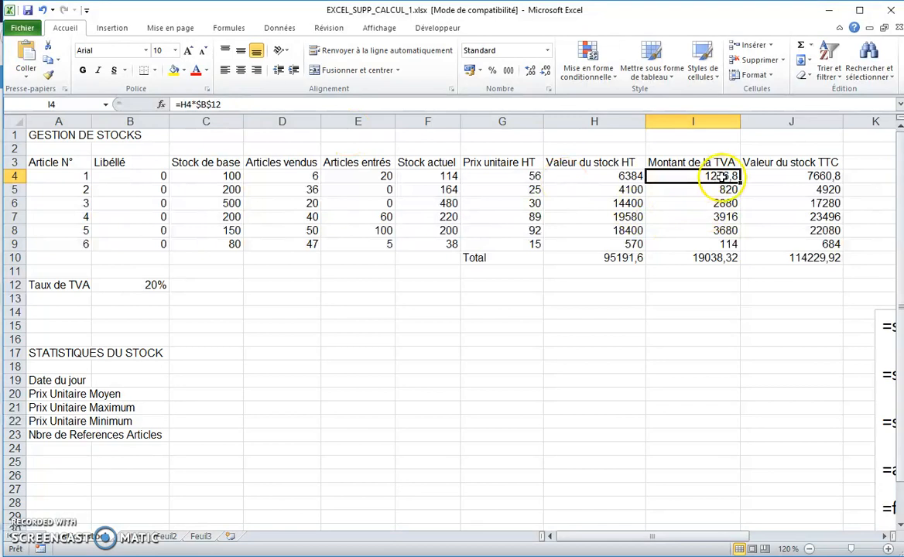
drag(734, 186, 727, 245)
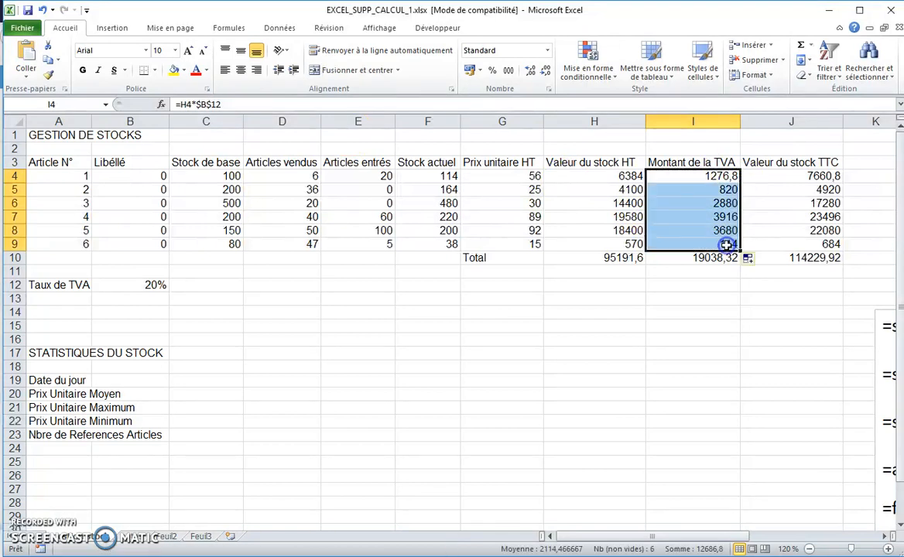
click(682, 189)
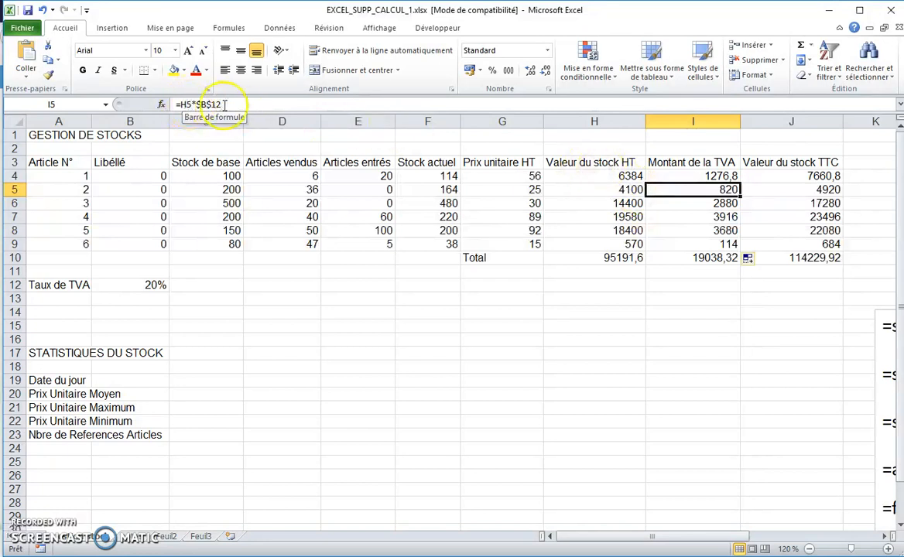
click(712, 186)
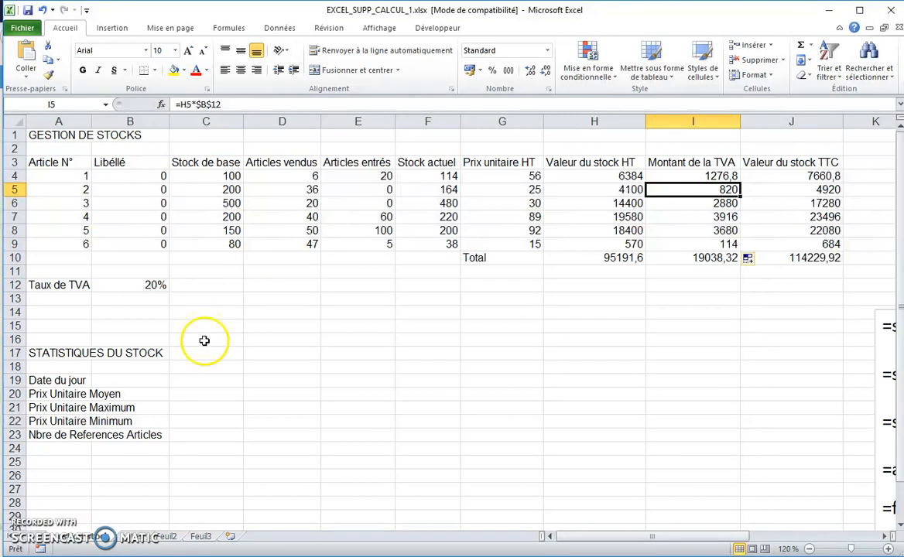
- Clear the three totals in H10:J10 of the Total row
drag(582, 257, 768, 256)
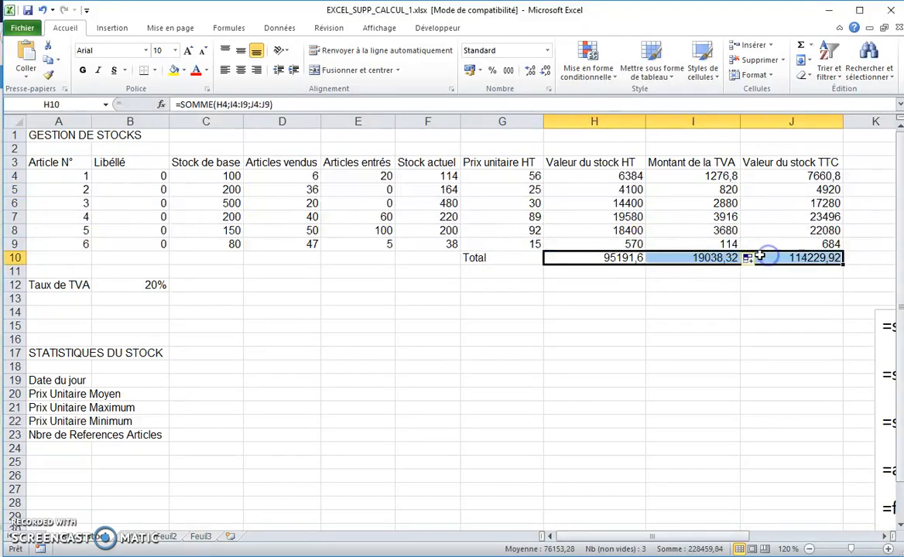
key(Delete)
click(599, 259)
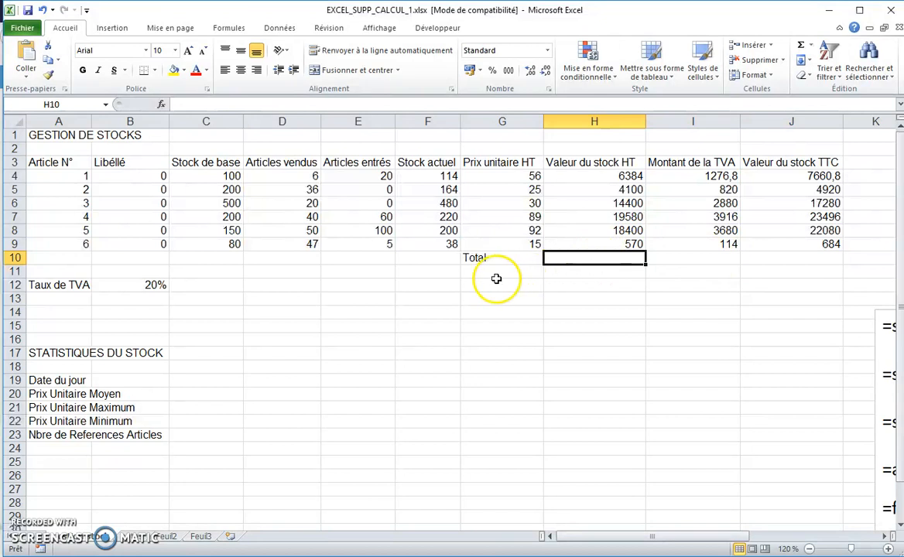
- Look through the AutoSum functions and the Insert Function dialog's Math & Trigo and Tous categories, including the description of ADRESSE
click(811, 46)
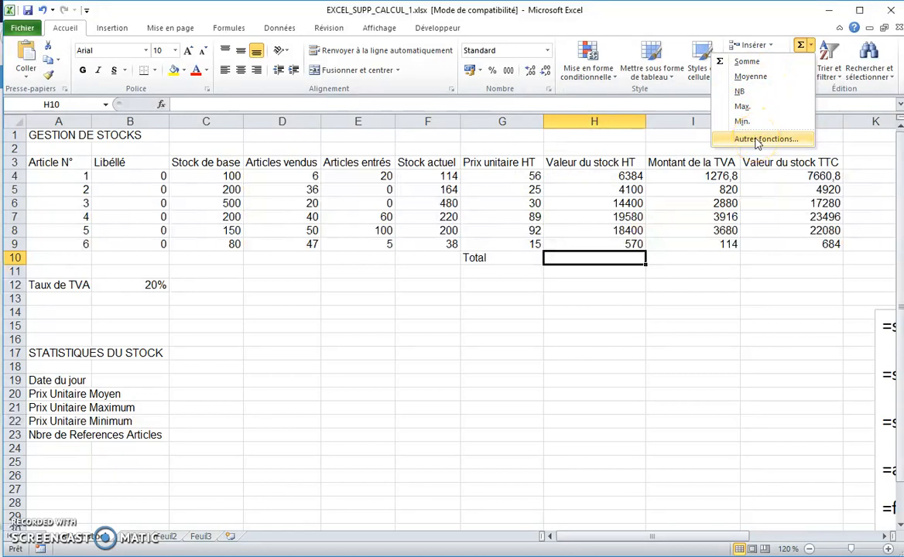
click(565, 263)
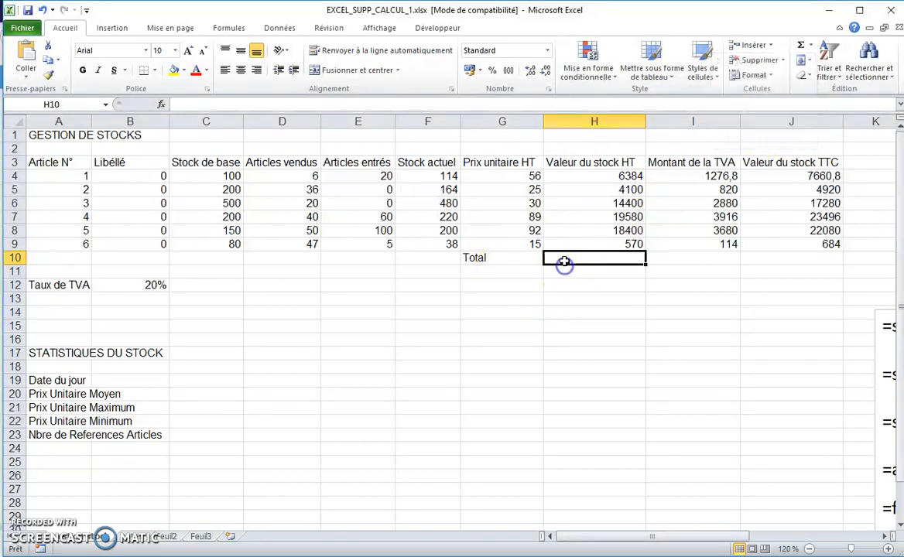
click(161, 106)
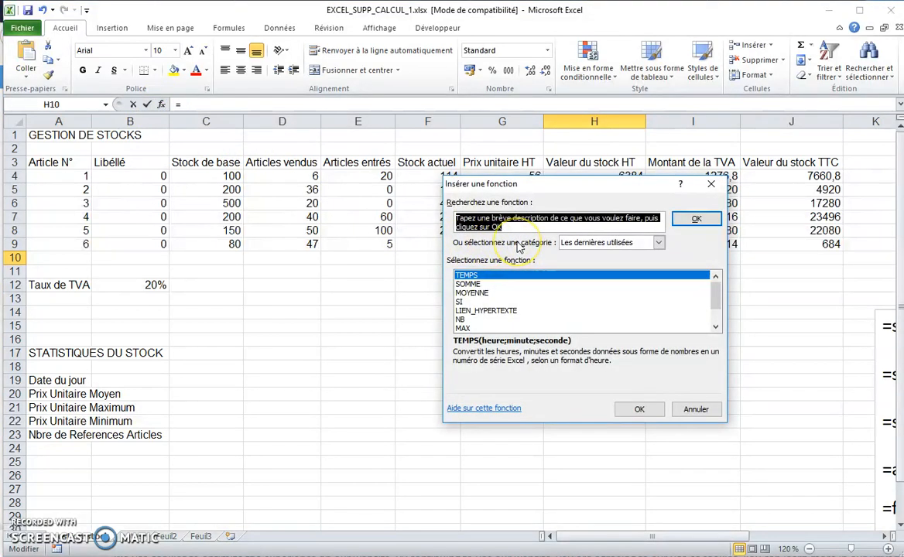
click(596, 243)
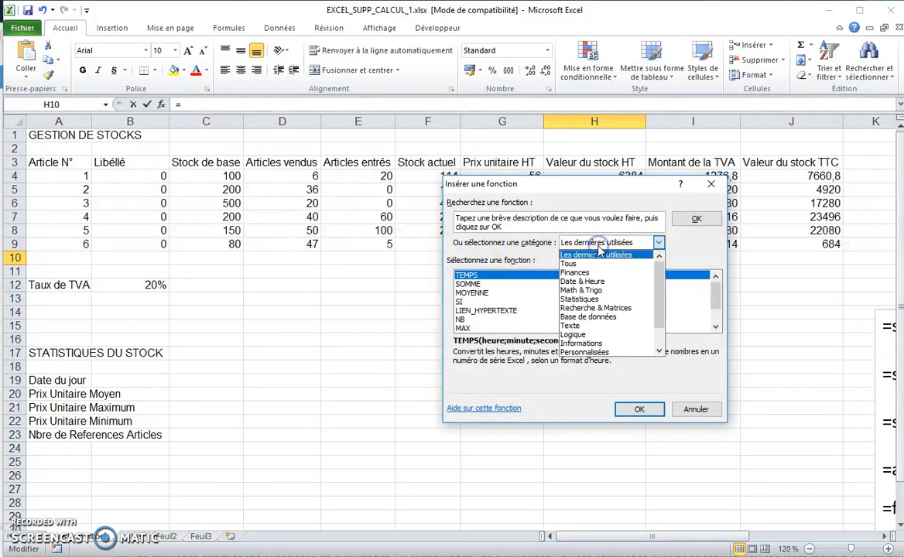
click(583, 289)
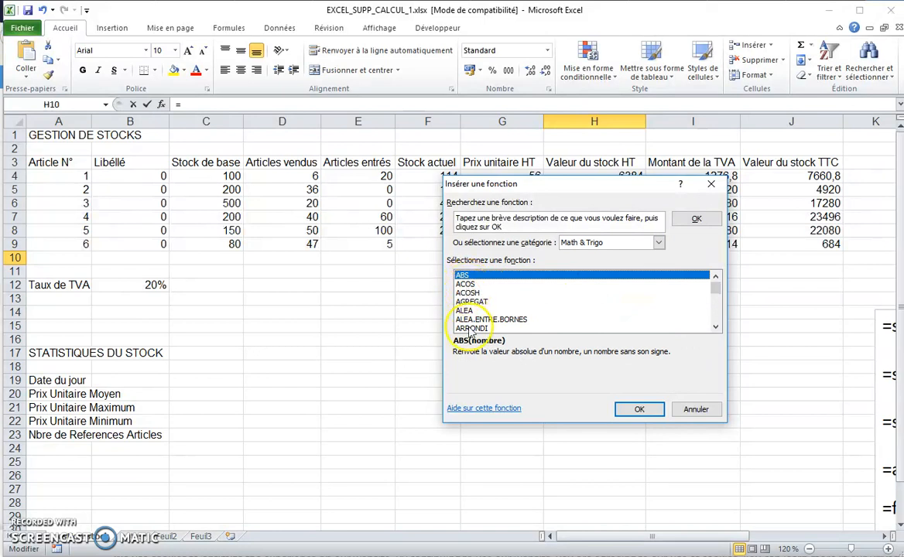
scroll(501, 312, down, 6)
scroll(501, 312, down, 5)
click(590, 245)
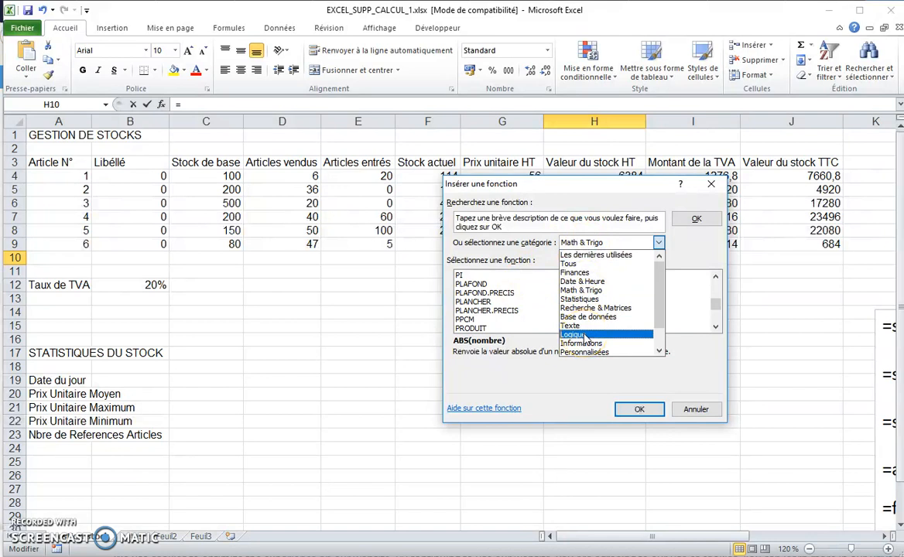
click(572, 264)
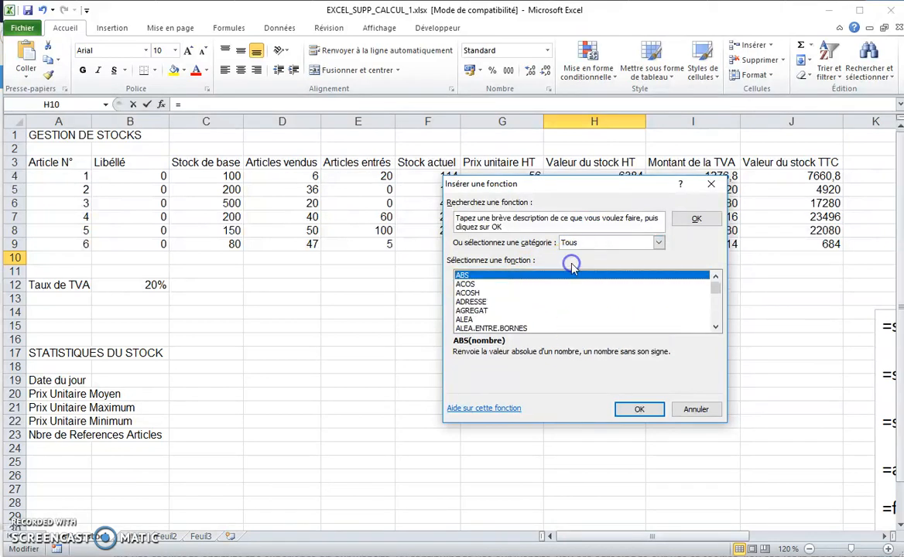
click(477, 301)
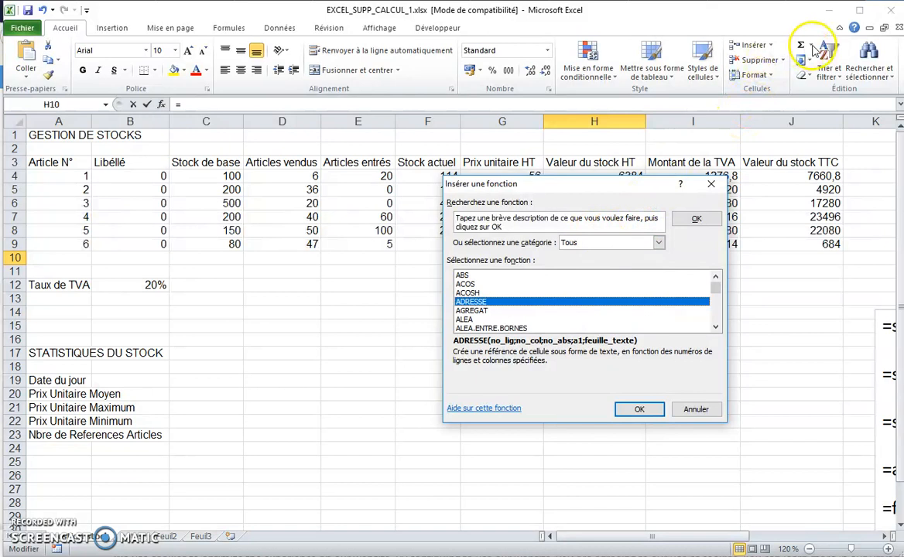
click(696, 410)
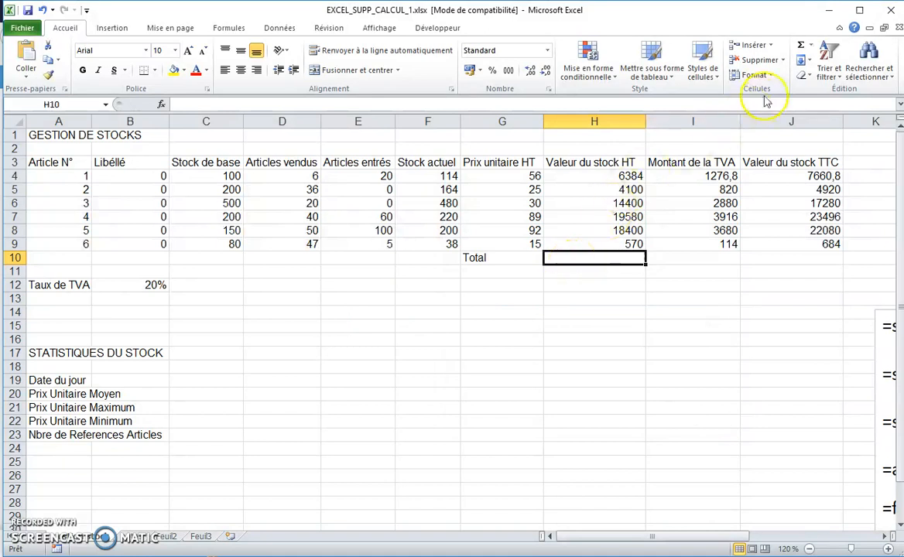
- Total the Valeur du stock HT column in H10 with the formula =SOMME(H4:H9)
click(810, 46)
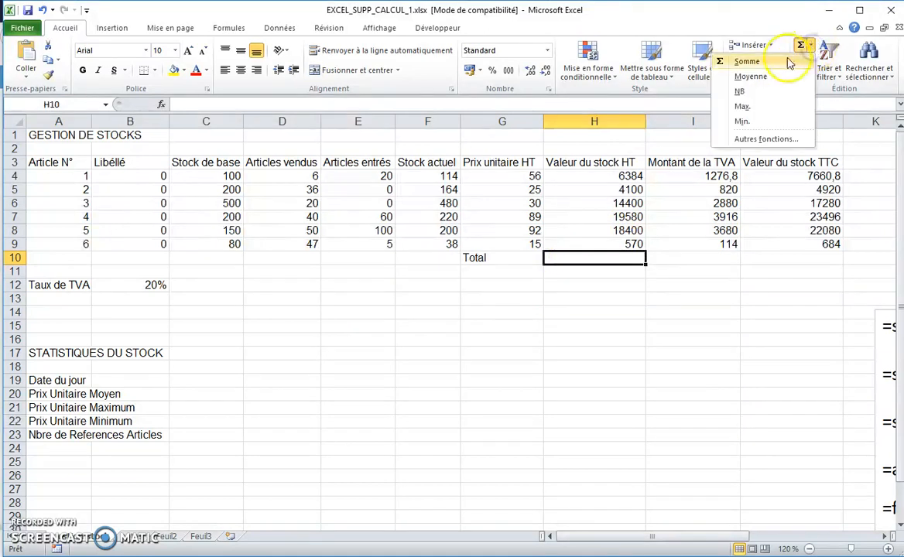
click(749, 62)
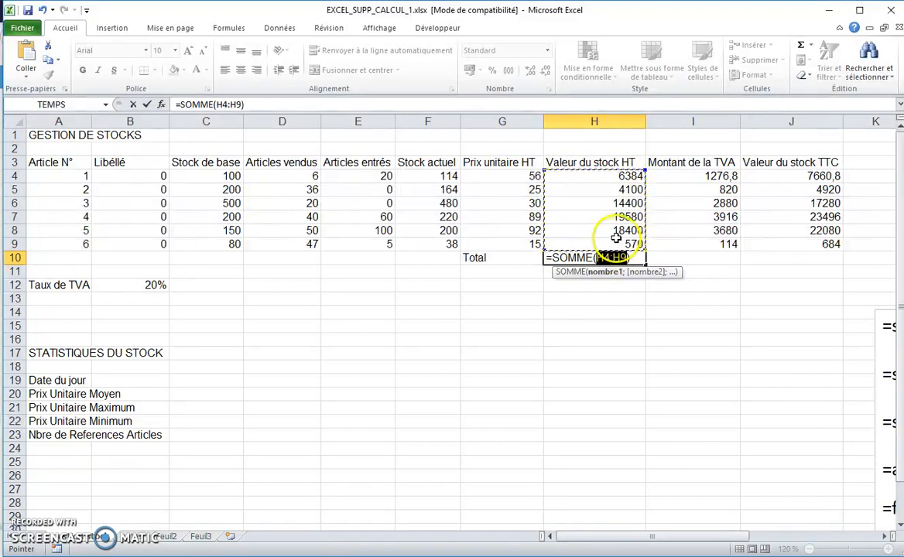
drag(517, 175, 517, 193)
drag(524, 241, 524, 243)
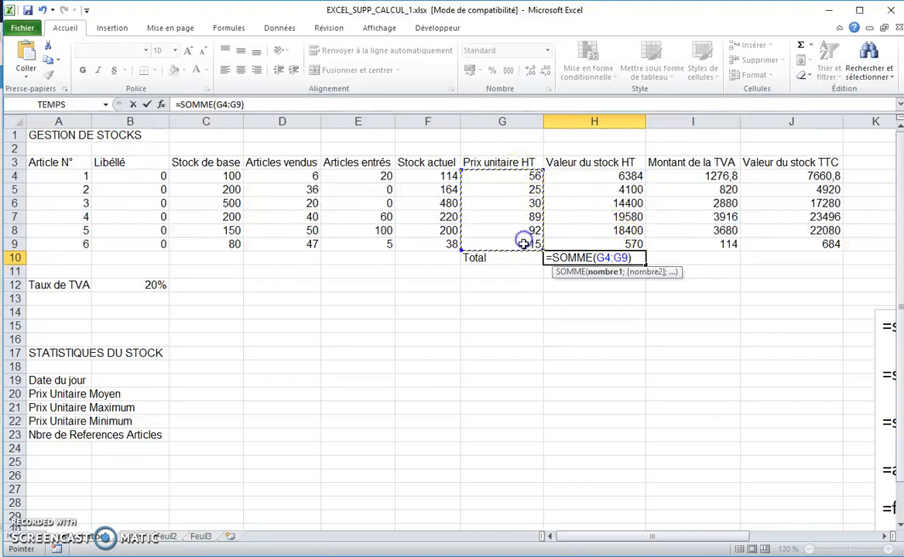
click(589, 177)
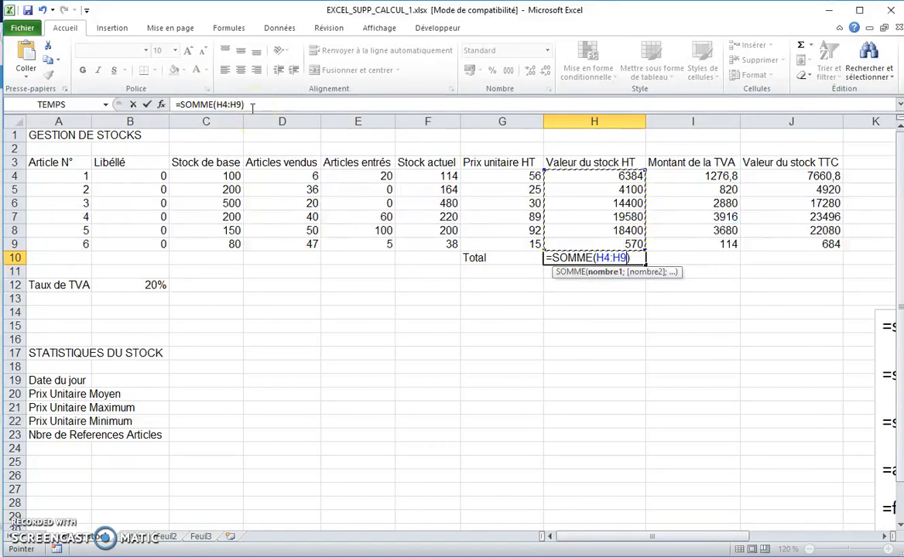
key(Return)
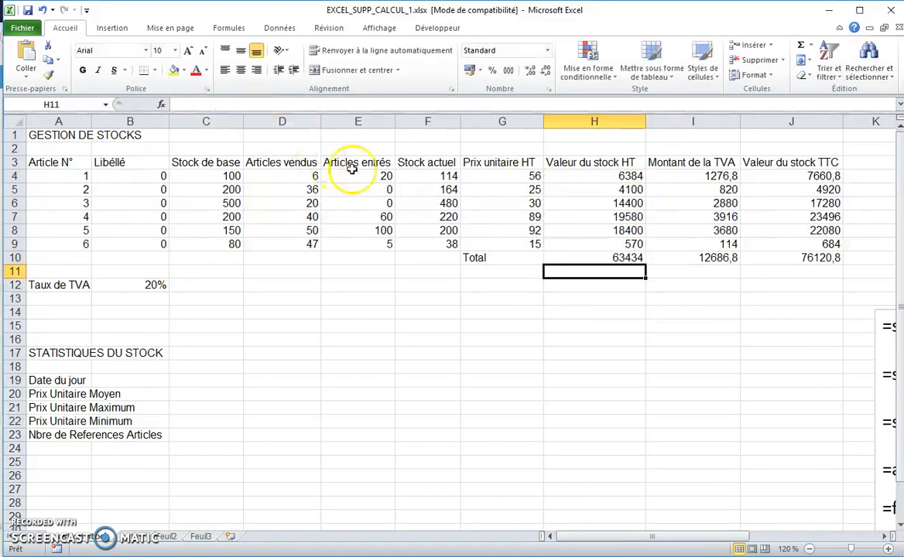
- Clear the formulas in I10:J10 of the Total row
click(591, 259)
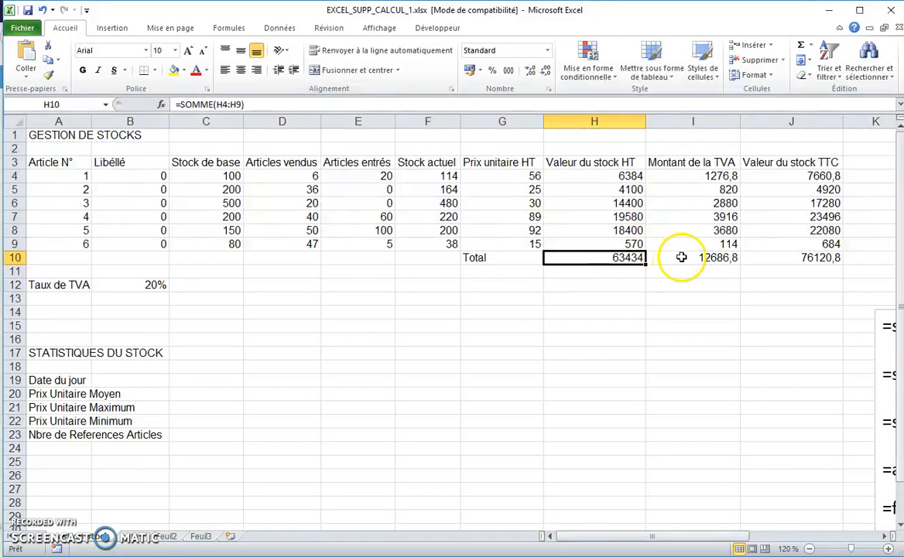
drag(657, 258, 785, 261)
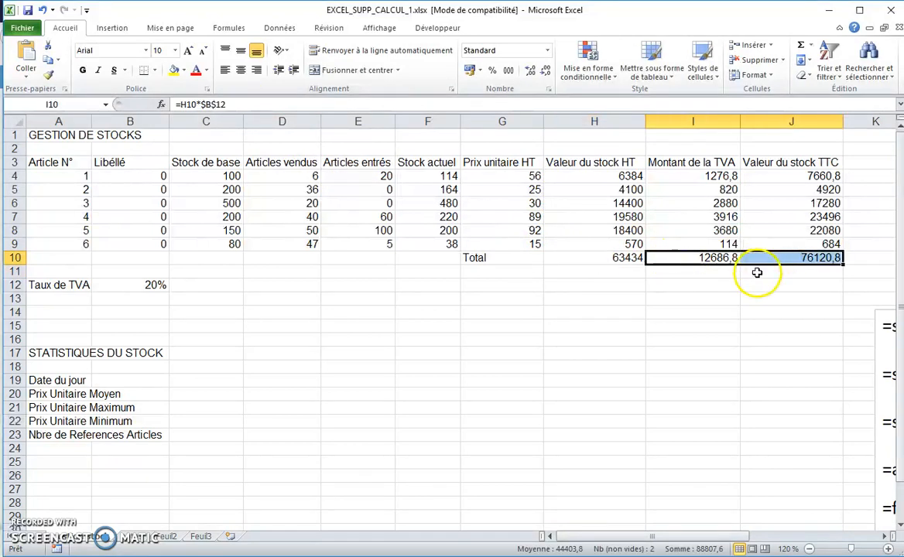
key(Delete)
click(611, 333)
- Fill the sum formula from H10 across to I10:J10 and check the formula in I10
click(616, 258)
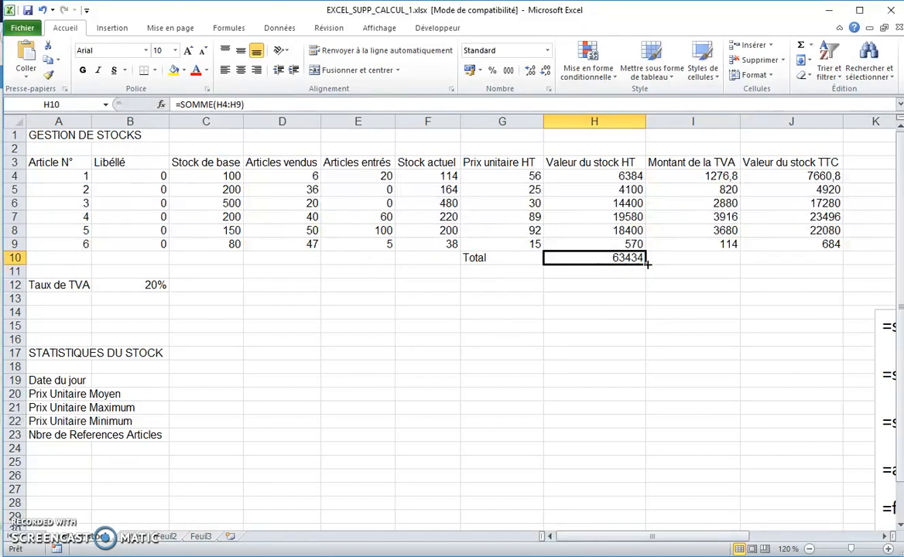
mouse_move(646, 263)
mouse_down()
mouse_move(603, 259)
mouse_move(646, 264)
mouse_up()
drag(656, 266, 719, 266)
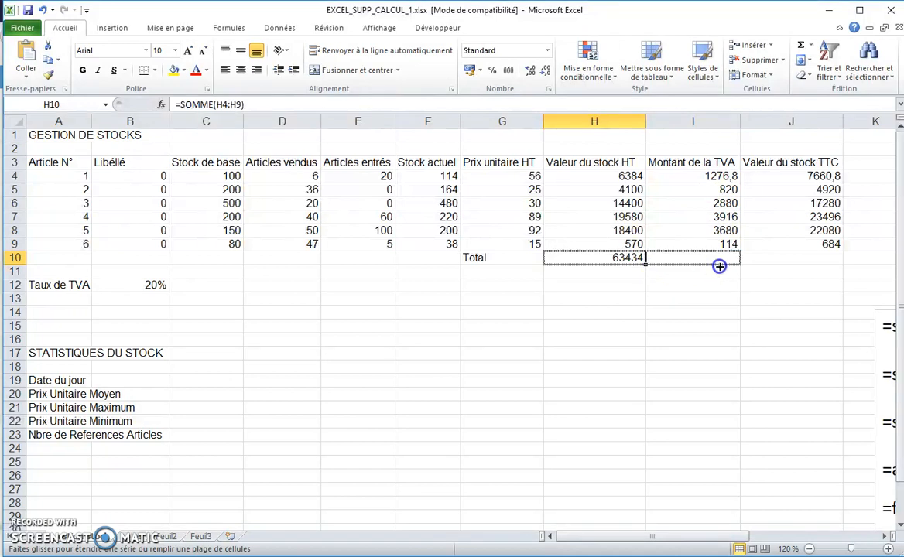
drag(777, 267, 803, 265)
click(714, 258)
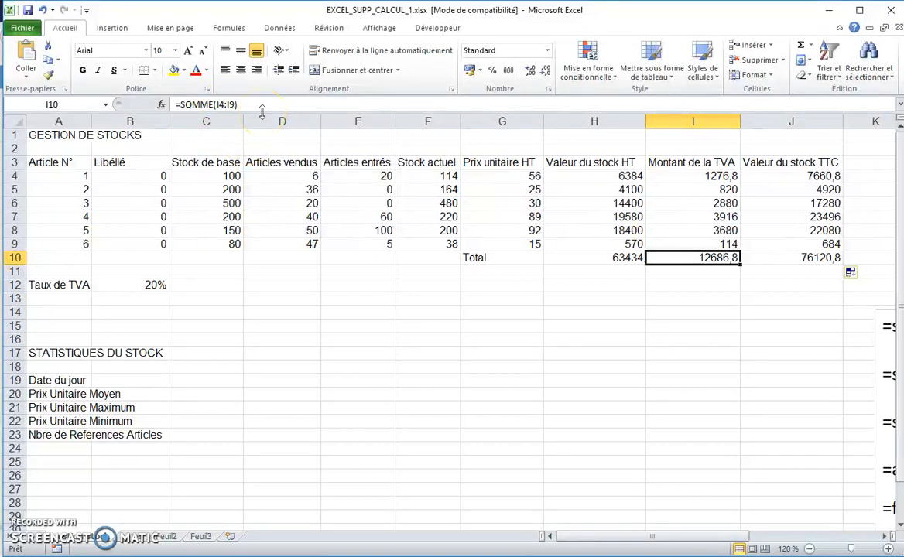
- Add up three non-adjacent cells in G12 with the formula =SOMME(E4;G5;H4) and review it
click(474, 286)
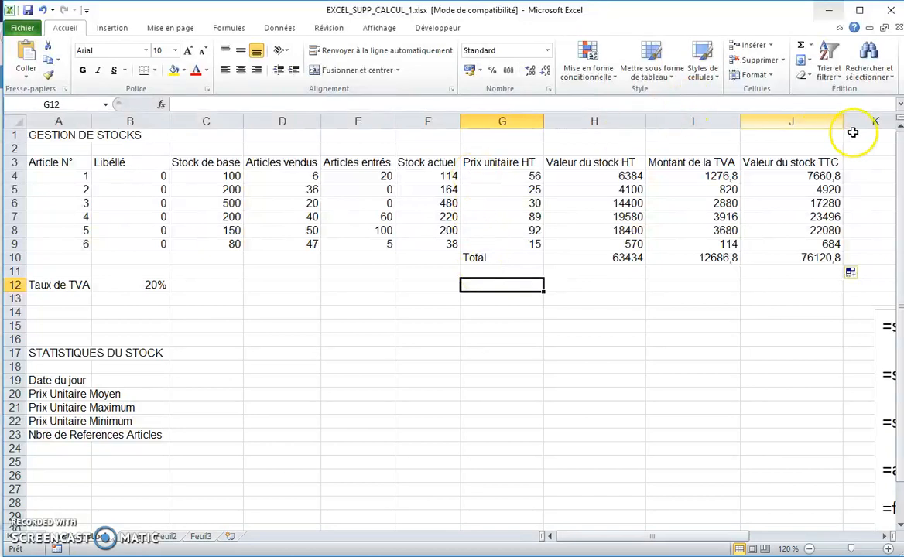
click(801, 48)
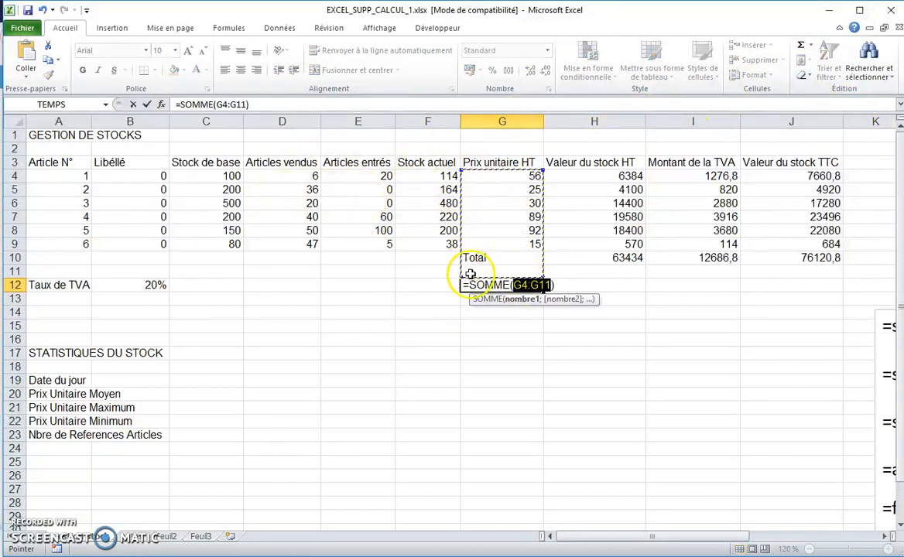
click(343, 177)
drag(344, 177, 353, 244)
click(349, 180)
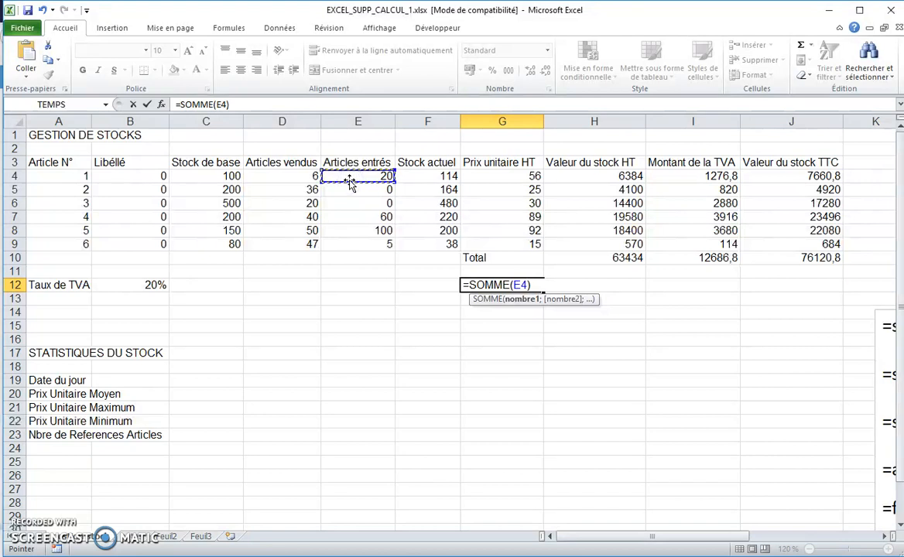
ctrl+click(501, 189)
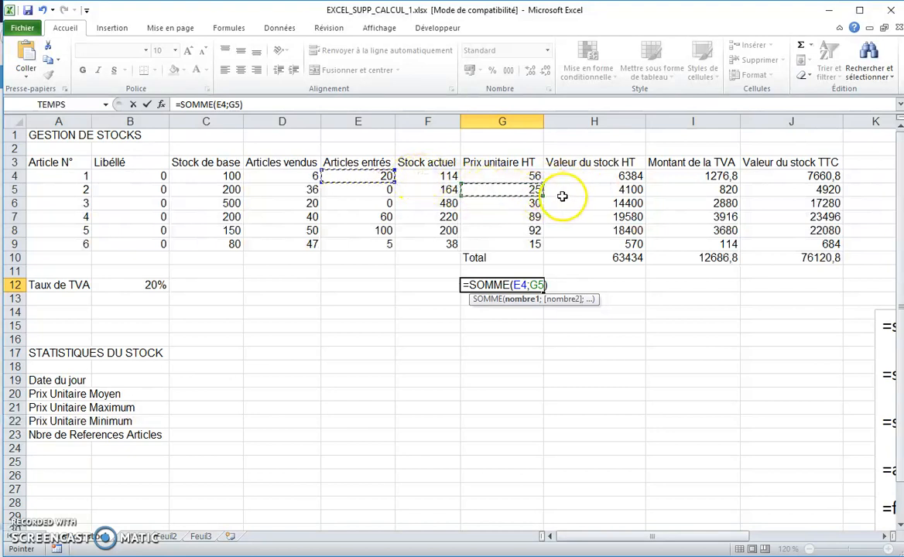
ctrl+click(623, 176)
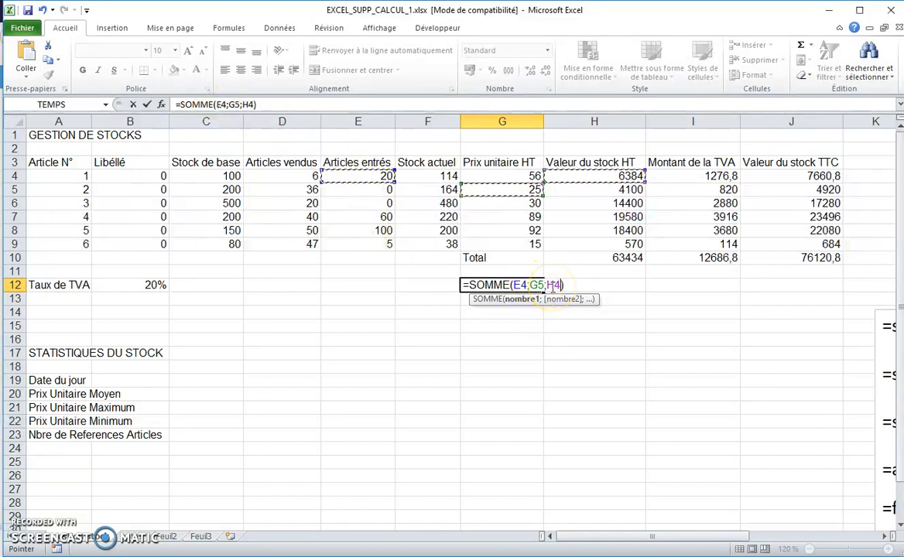
key(Return)
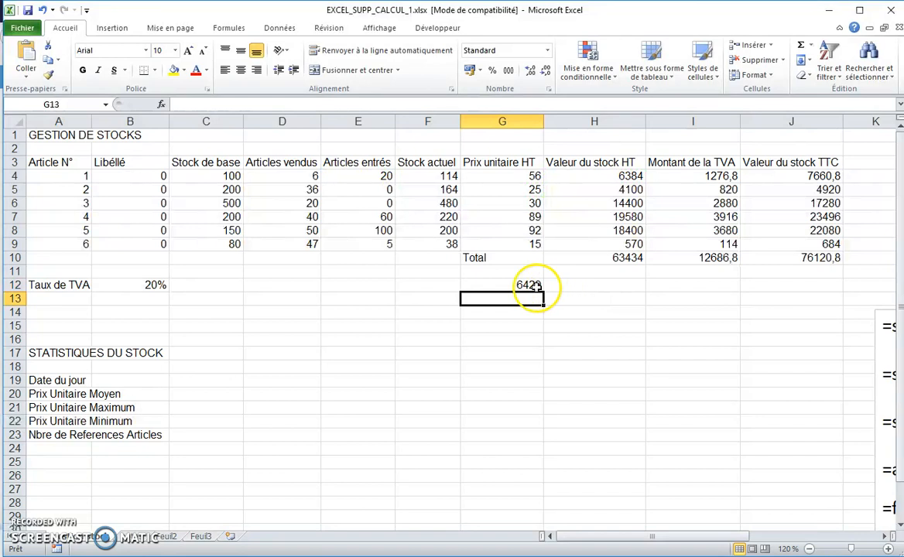
click(534, 286)
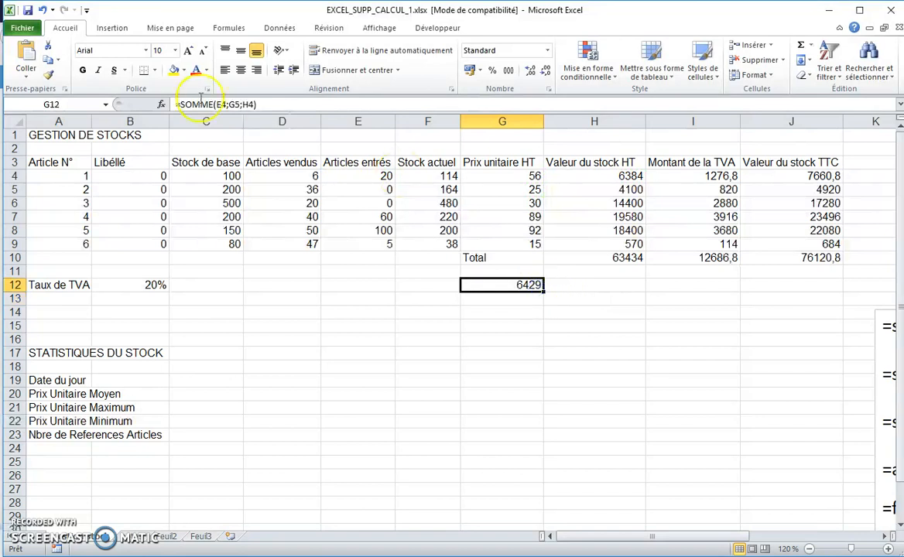
- Move the text box of example formulas just below cell G12, and reselect G12
click(888, 319)
drag(886, 311, 468, 294)
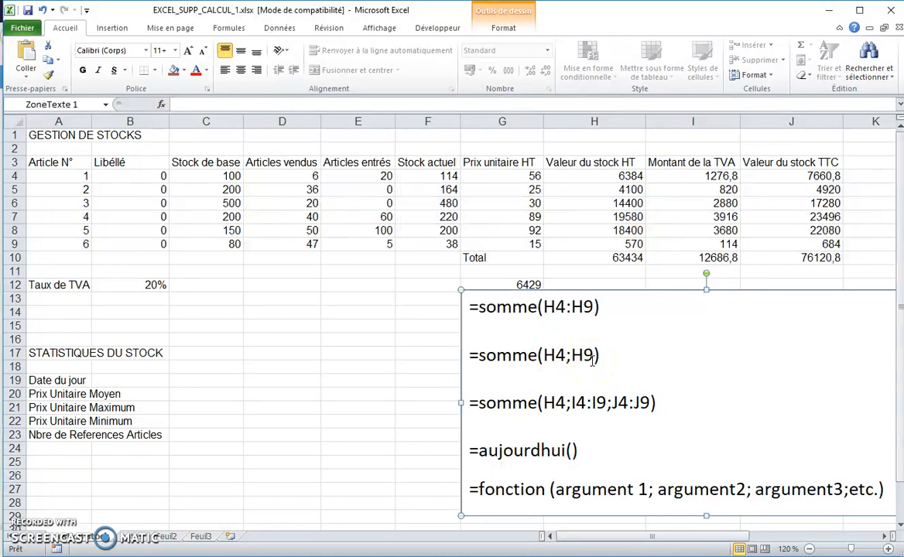
click(516, 285)
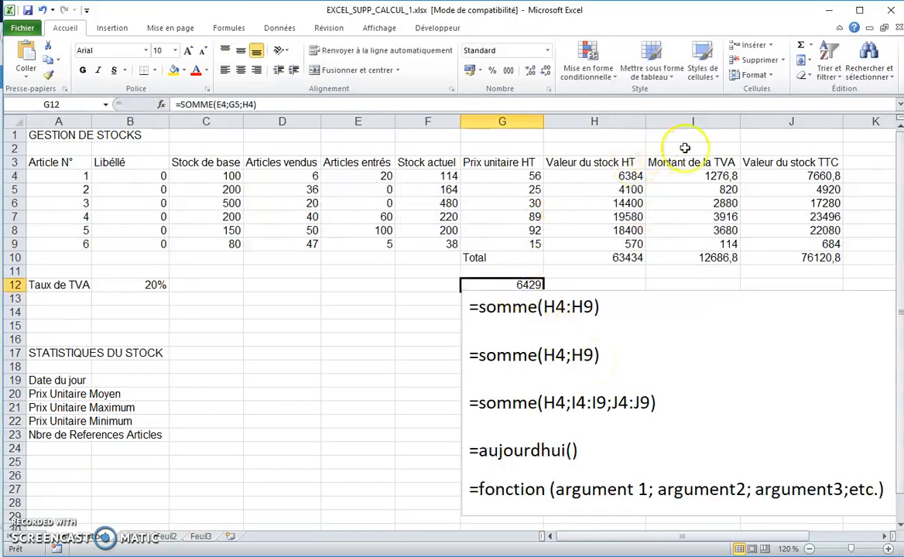
- Replace the sum in G12 with an automatic SOMME of the two separate cells H4 and H9
click(800, 44)
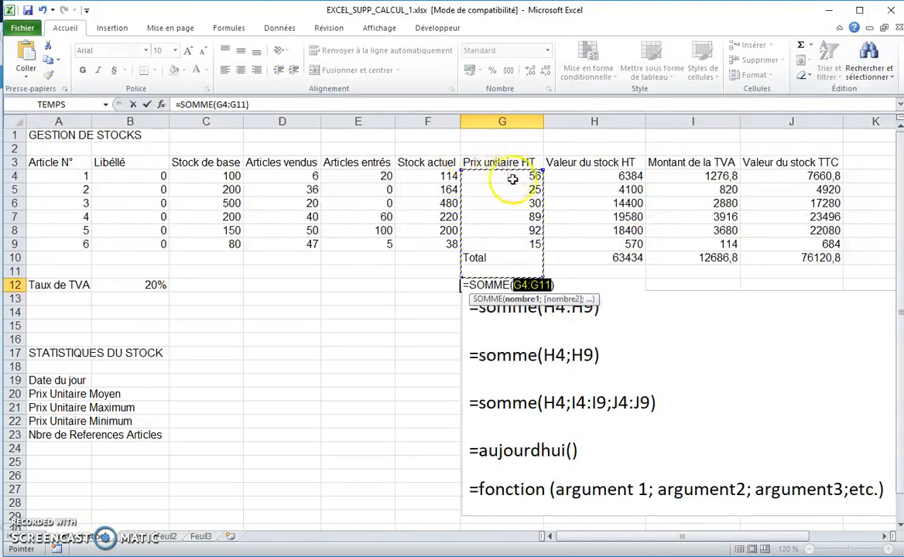
click(592, 176)
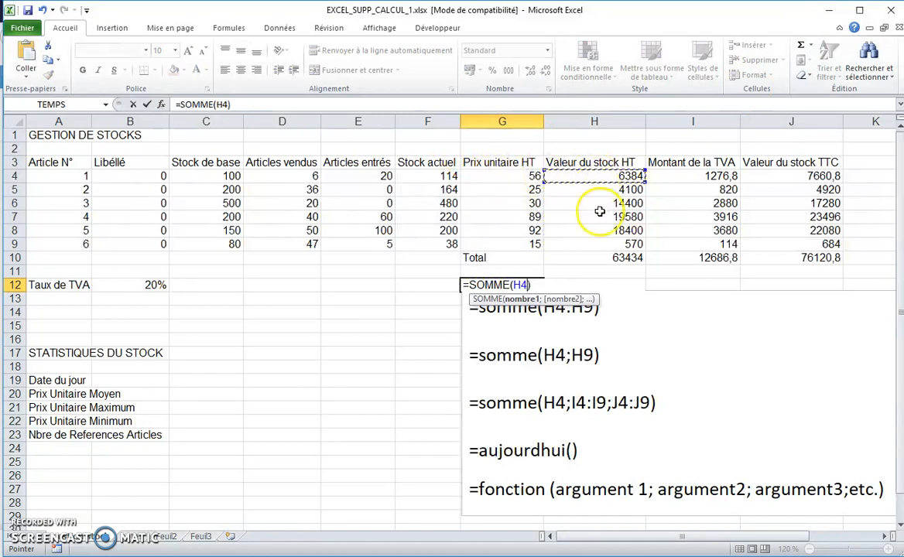
ctrl+click(592, 244)
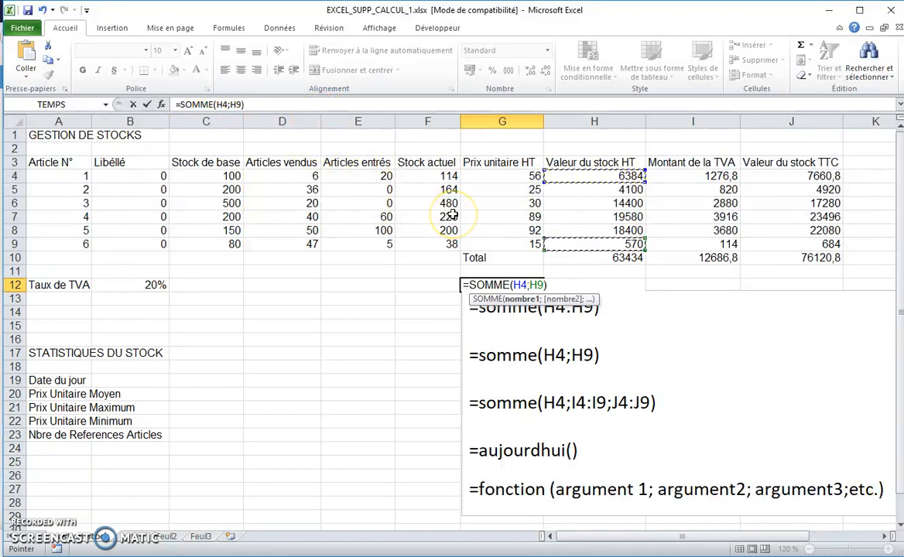
key(Return)
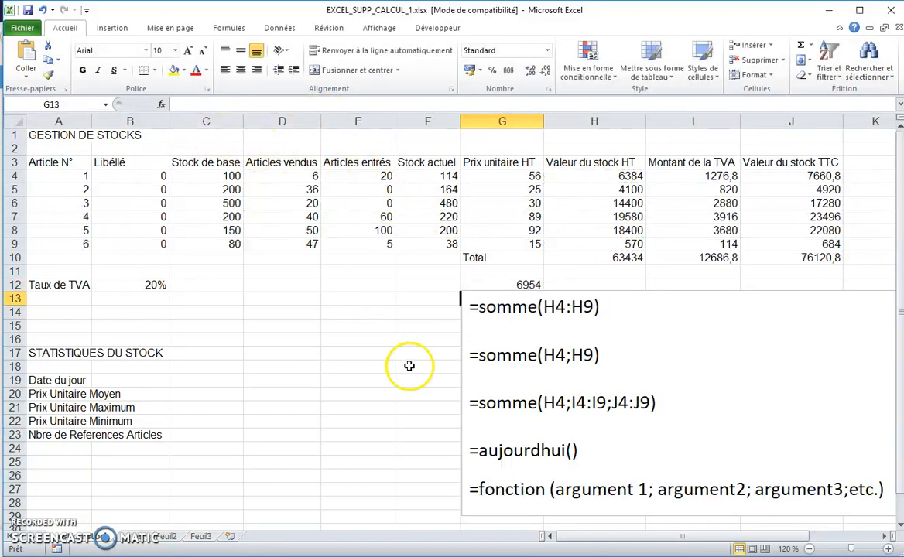
- Clear G12 and write the formula =somme(h4;h9) in it by hand
click(477, 284)
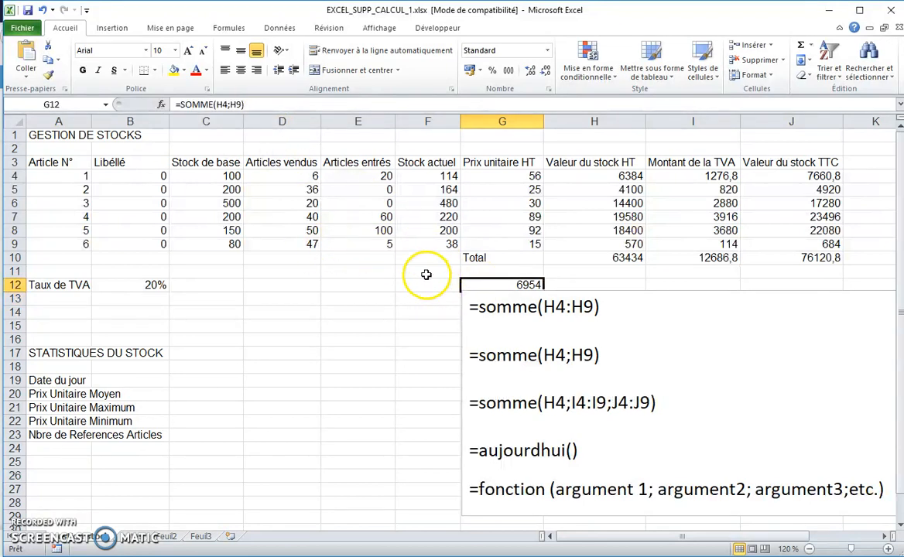
key(Delete)
click(260, 106)
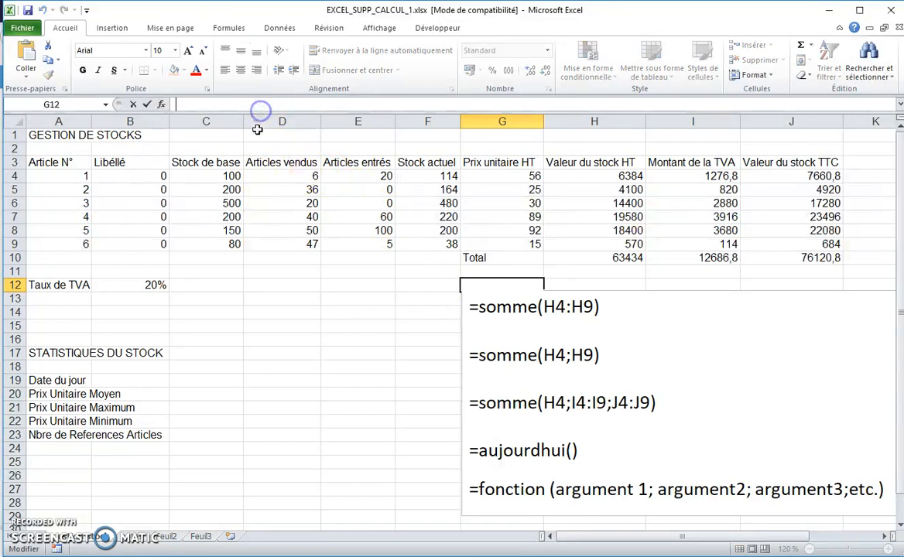
text(=so)
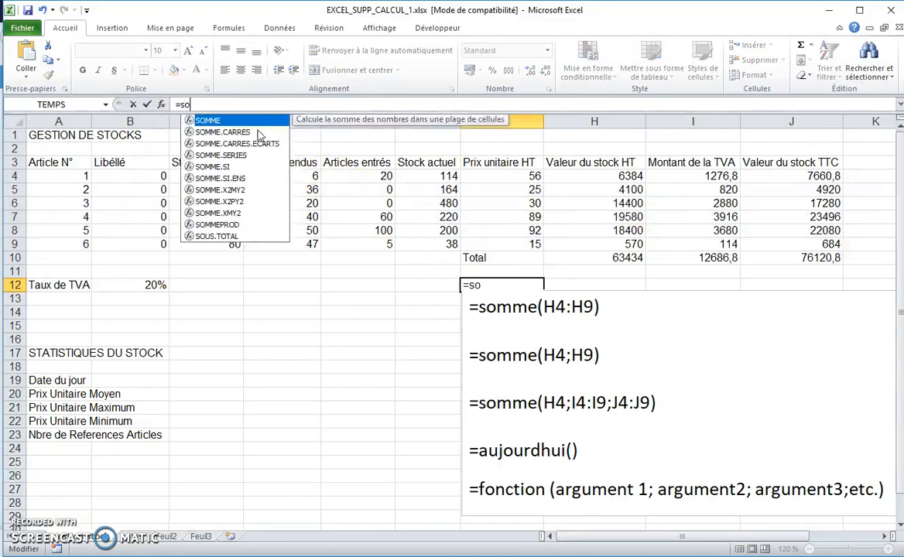
text(mme(h4)
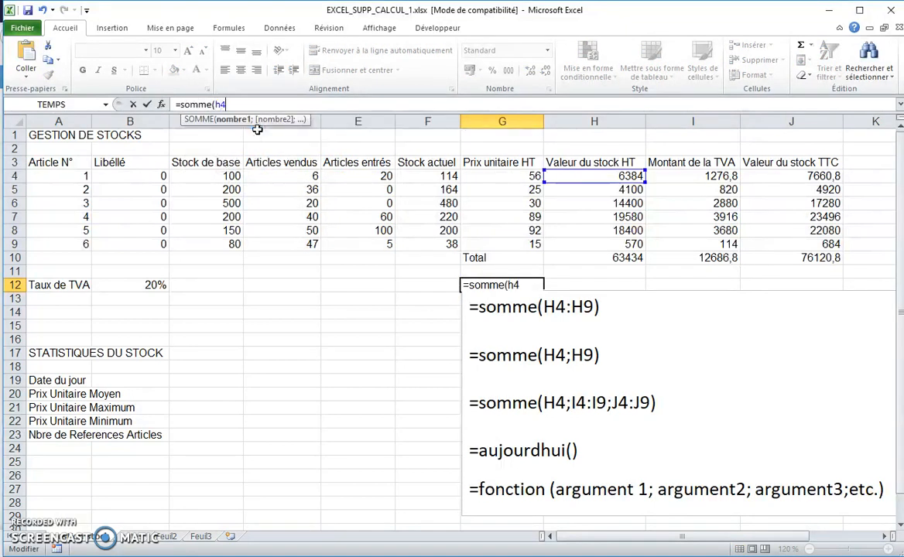
text(;h9)
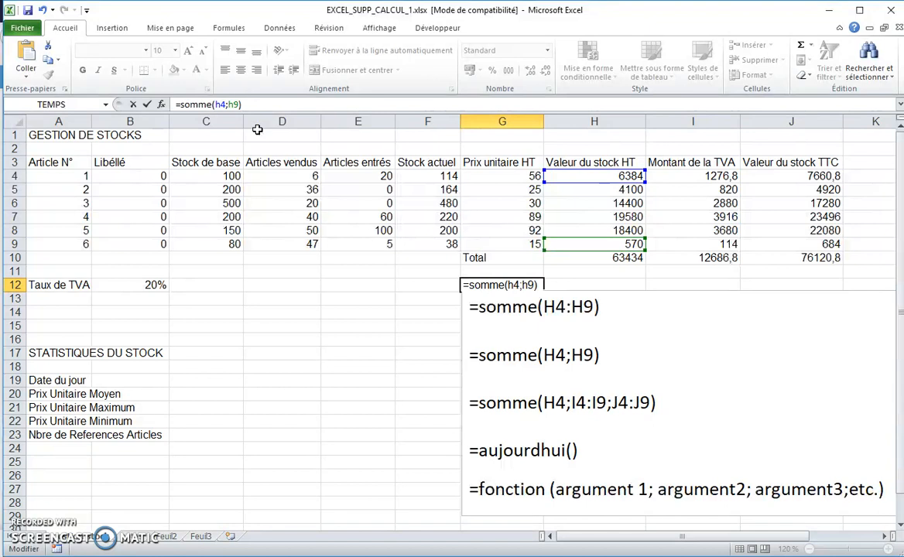
text())
key(Return)
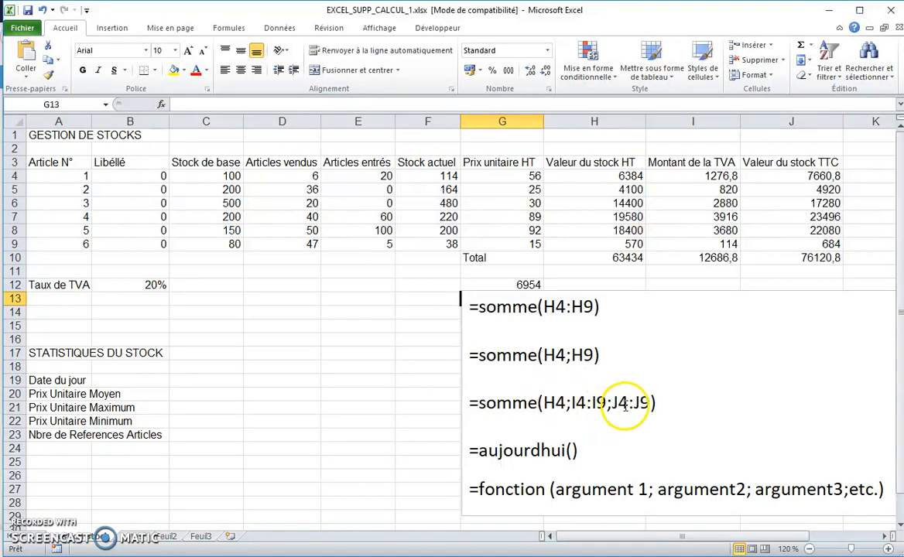
- Highlight the I4:I9 argument in the third example formula of the text box
double_click(551, 400)
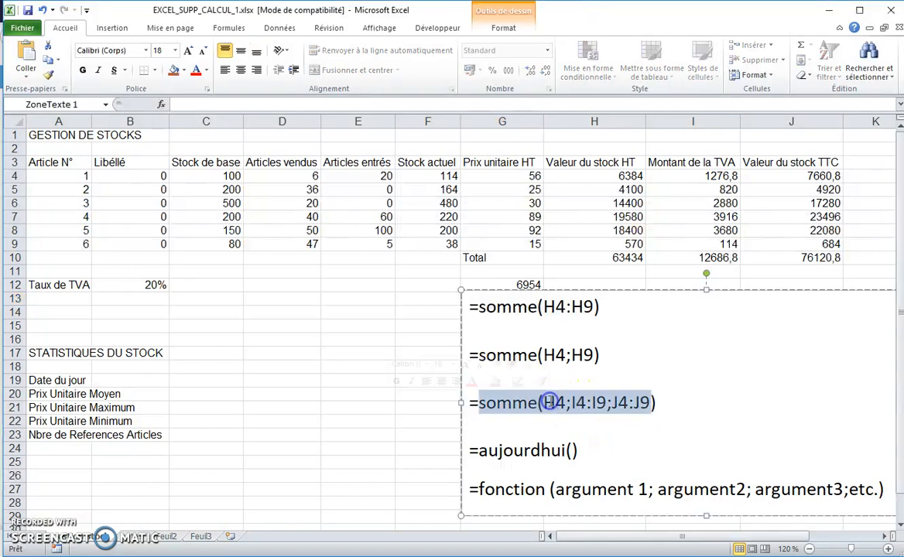
click(555, 405)
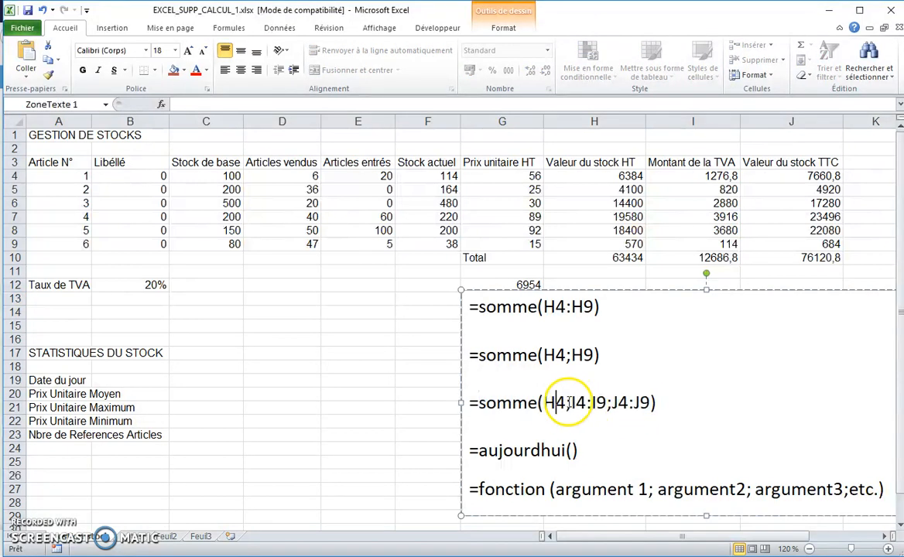
drag(573, 403, 606, 403)
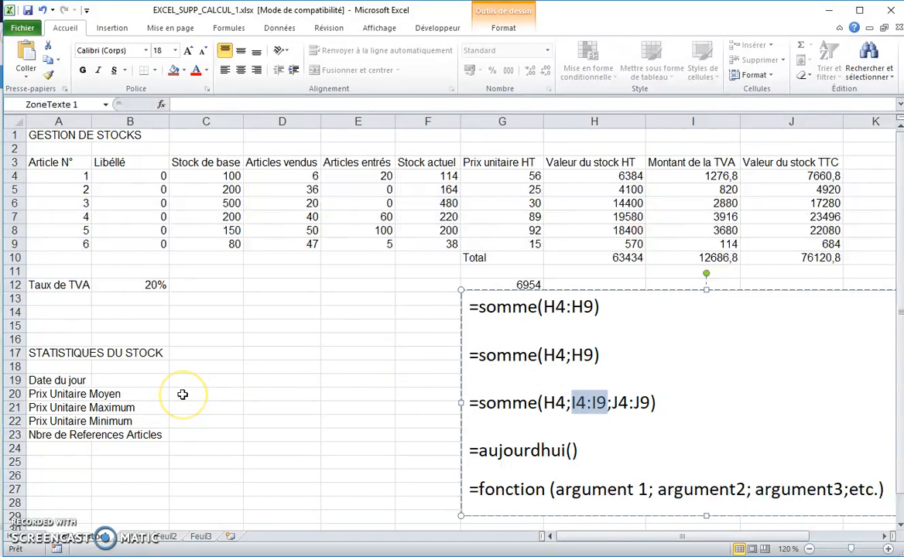
- Calculate the average unit price in C20 with the MOYENNE function over G4:G9
click(182, 395)
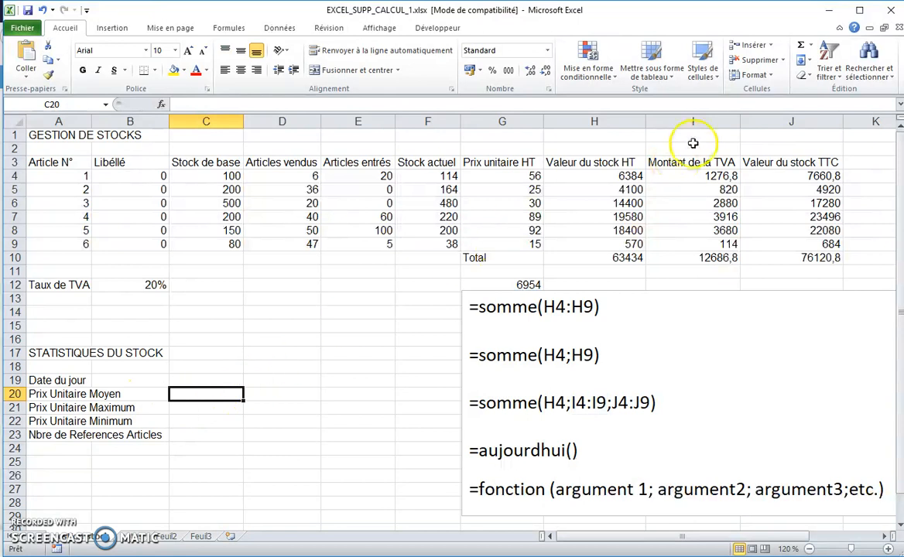
click(813, 45)
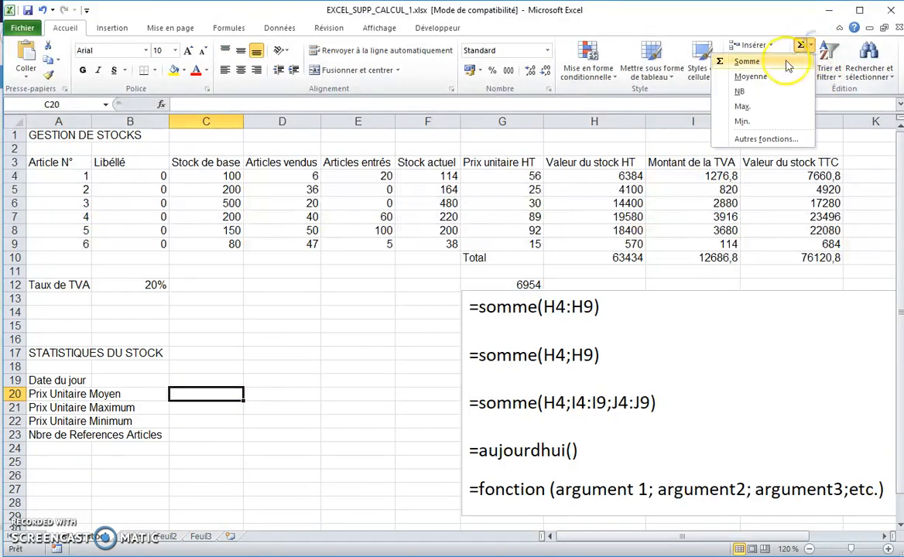
click(776, 76)
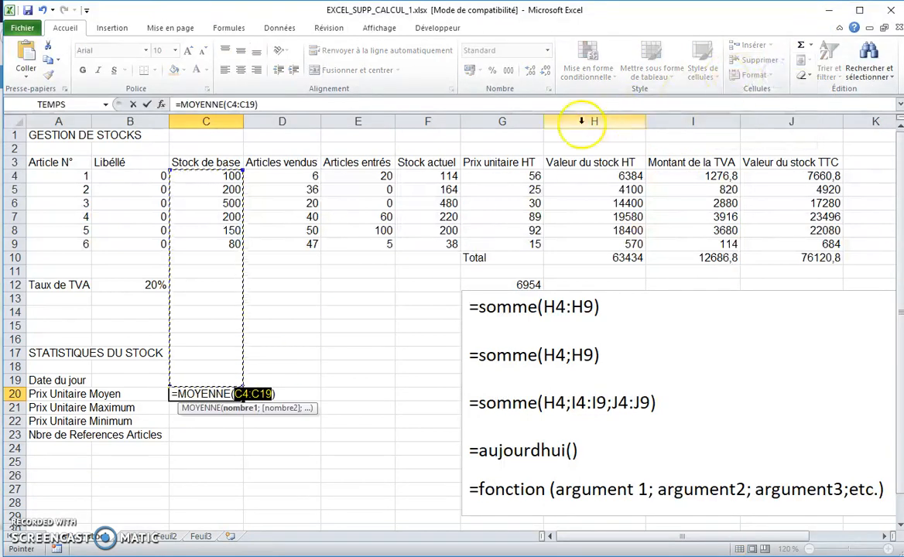
click(489, 176)
drag(489, 176, 488, 245)
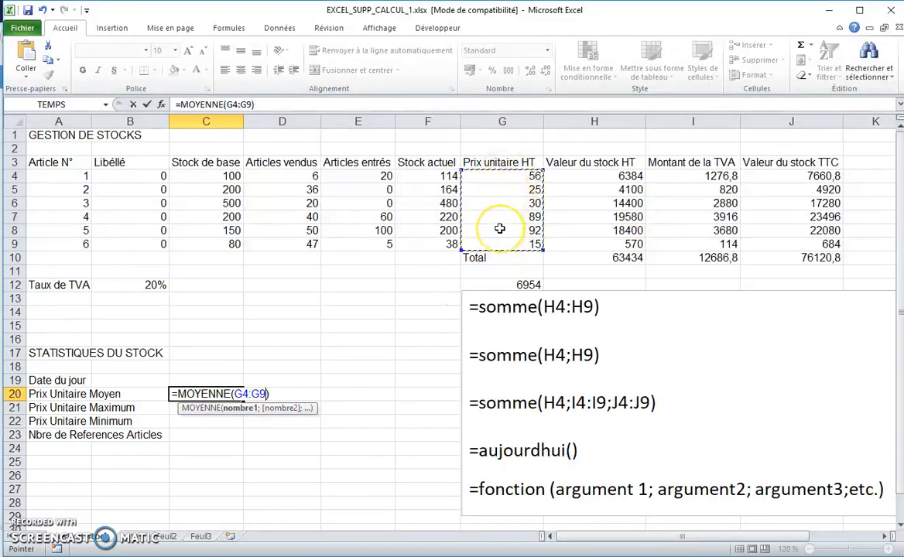
key(Return)
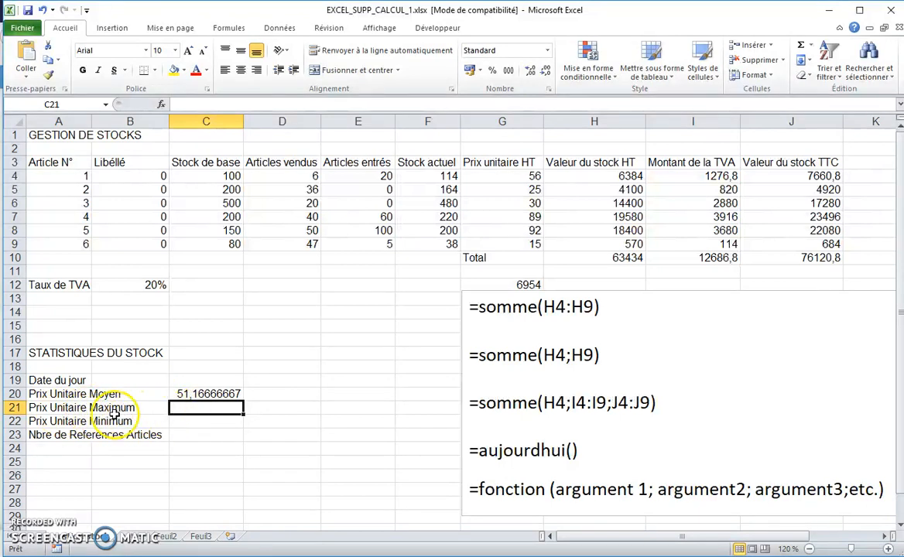
- Calculate the maximum unit price in C21 with the MAX function over G4:G9
click(811, 45)
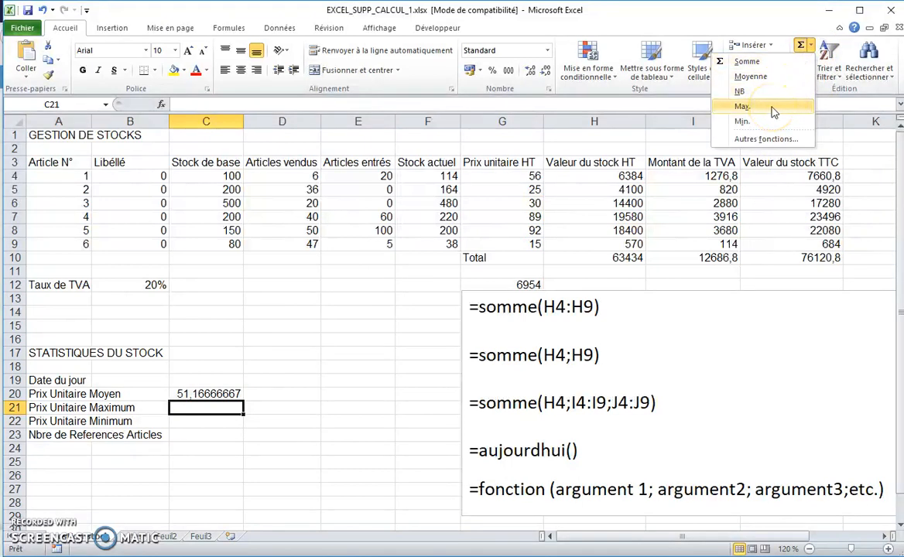
click(774, 112)
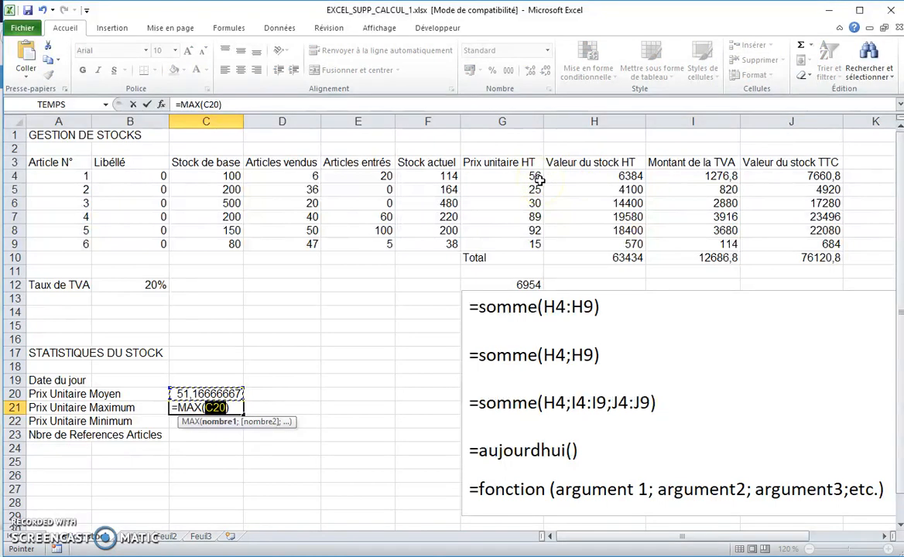
drag(539, 180, 527, 243)
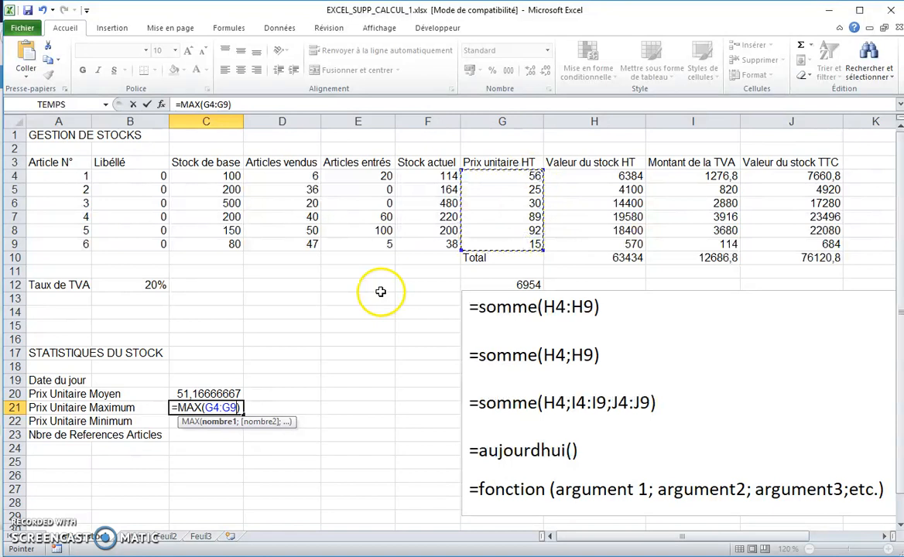
key(Return)
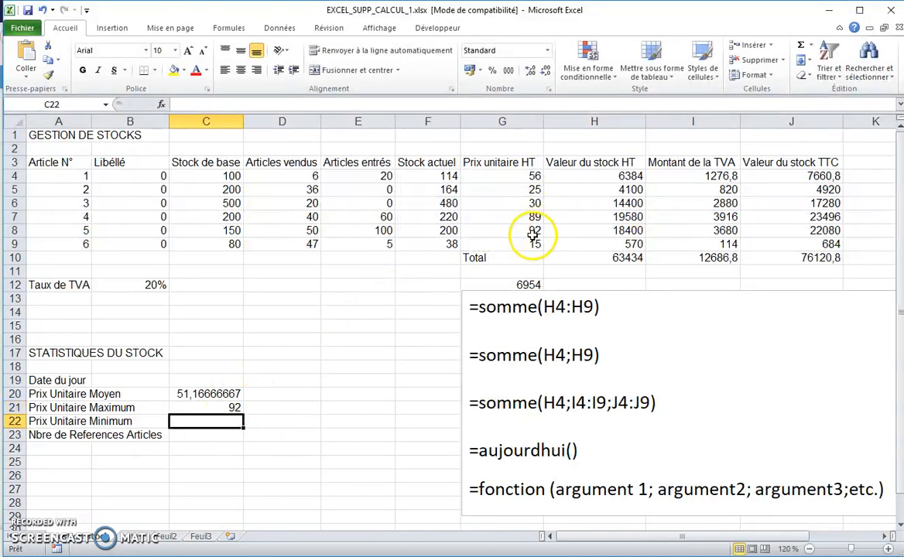
- Calculate the minimum unit price in C22 with the MIN function over G4:G9
click(812, 46)
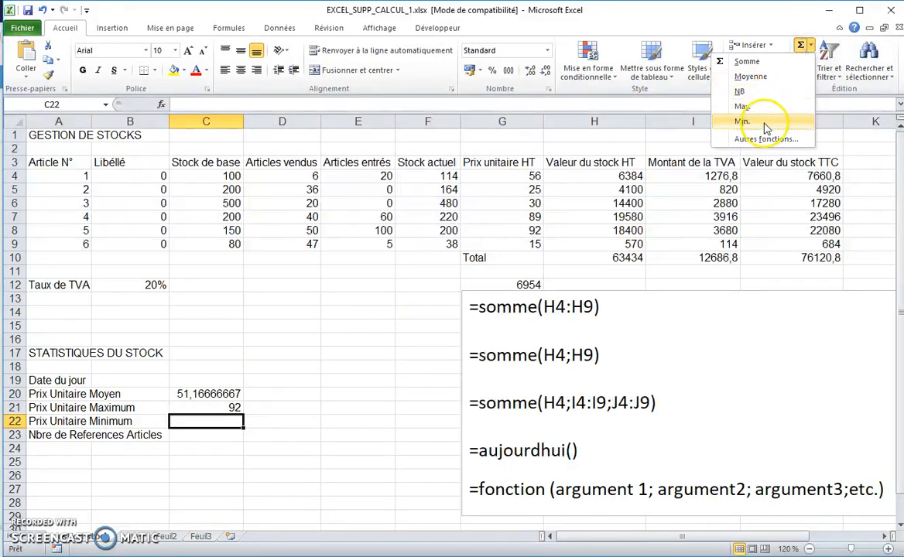
click(764, 124)
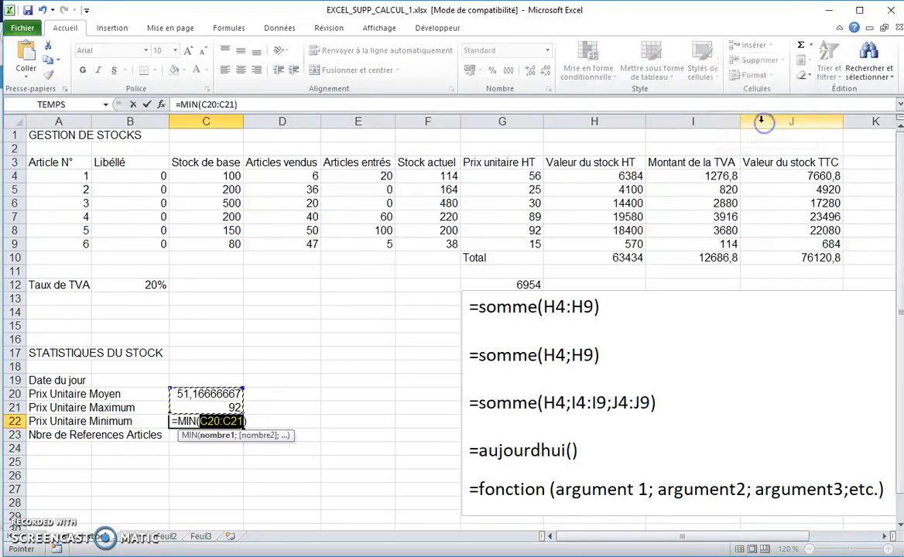
click(512, 178)
drag(513, 178, 516, 236)
key(Return)
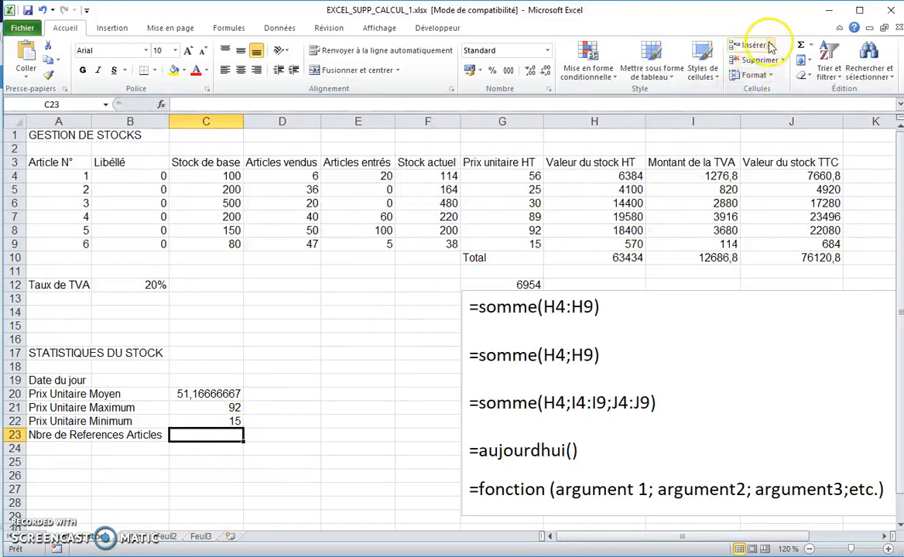
- Count the article references in C23 with the NB function over A4:A9
click(771, 46)
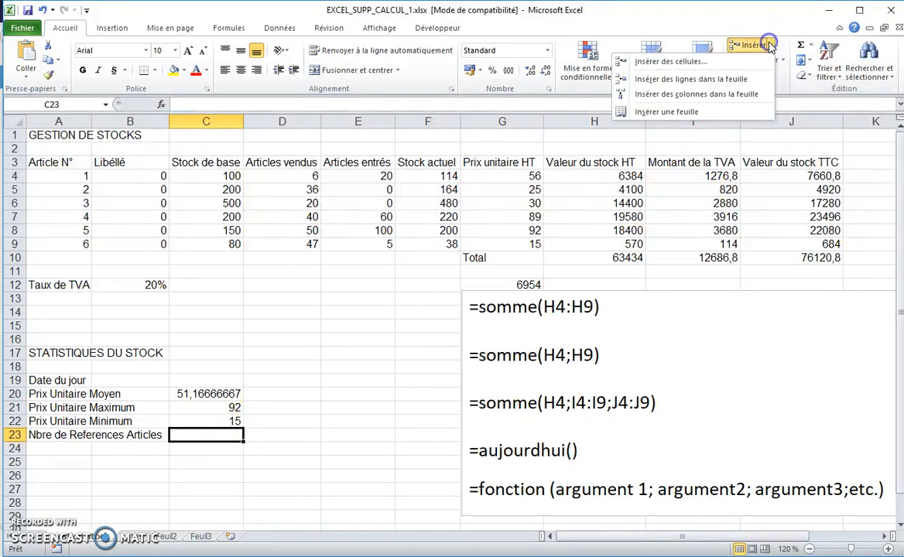
click(810, 45)
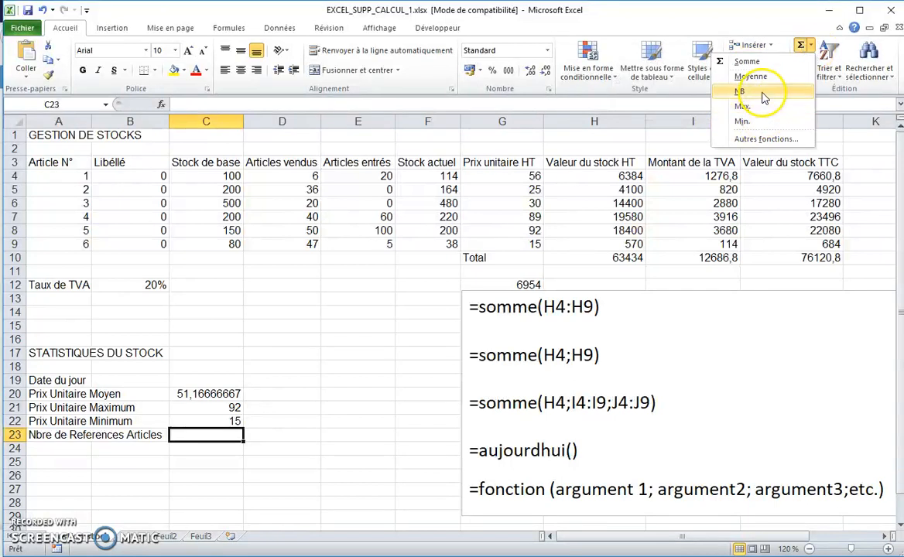
click(763, 94)
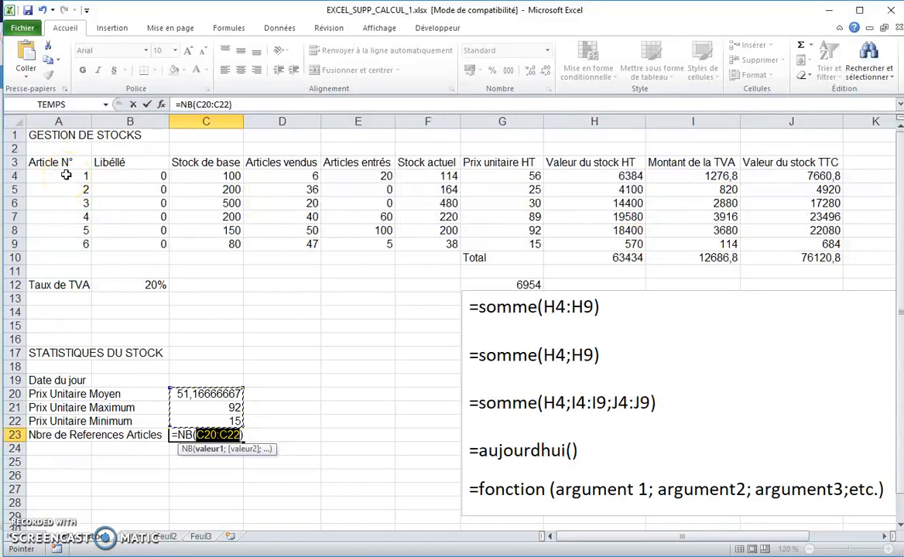
drag(67, 176, 68, 242)
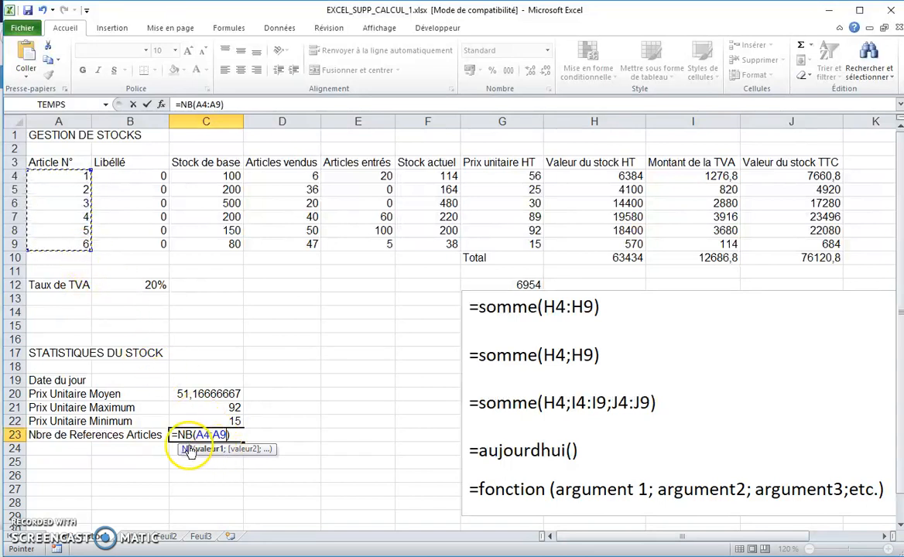
key(Return)
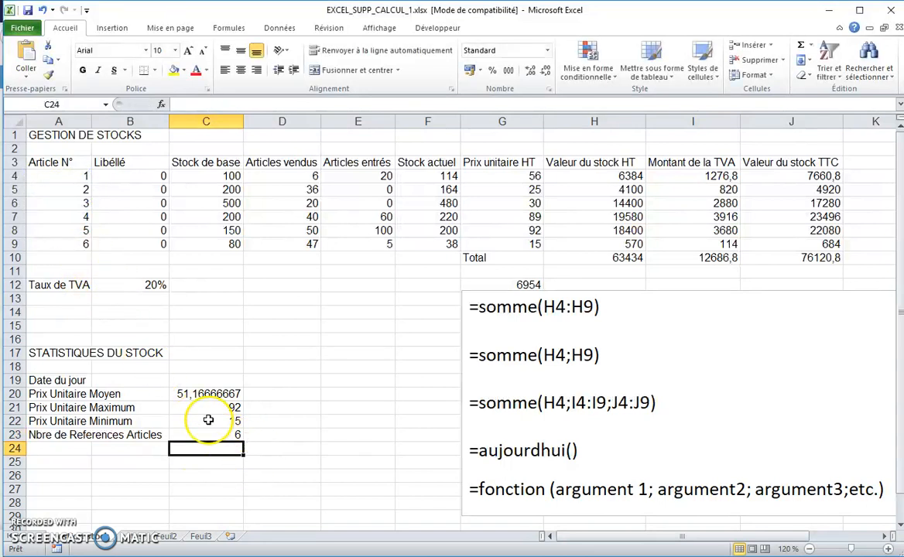
- Redo the NB count in C23 over A3:A9, including the Article N° header, and check the formulas in C23 and C20
click(217, 436)
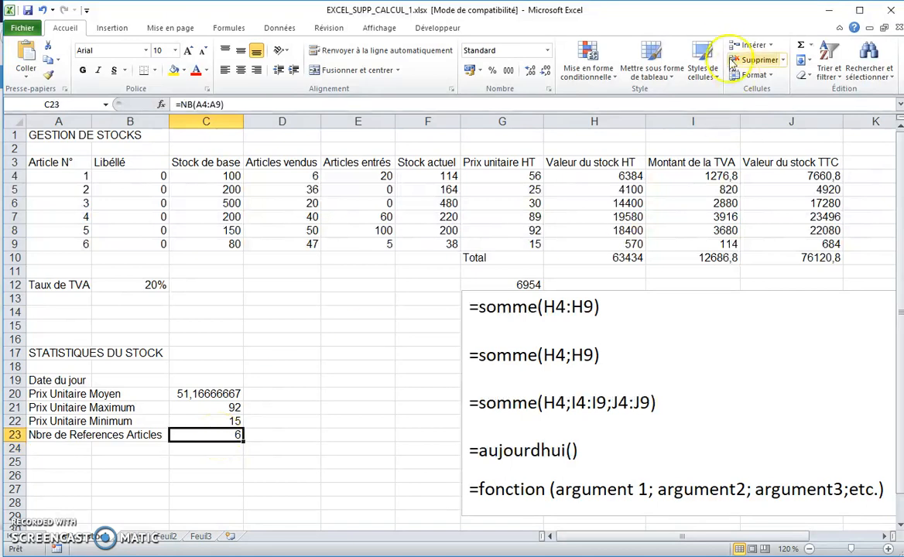
click(811, 45)
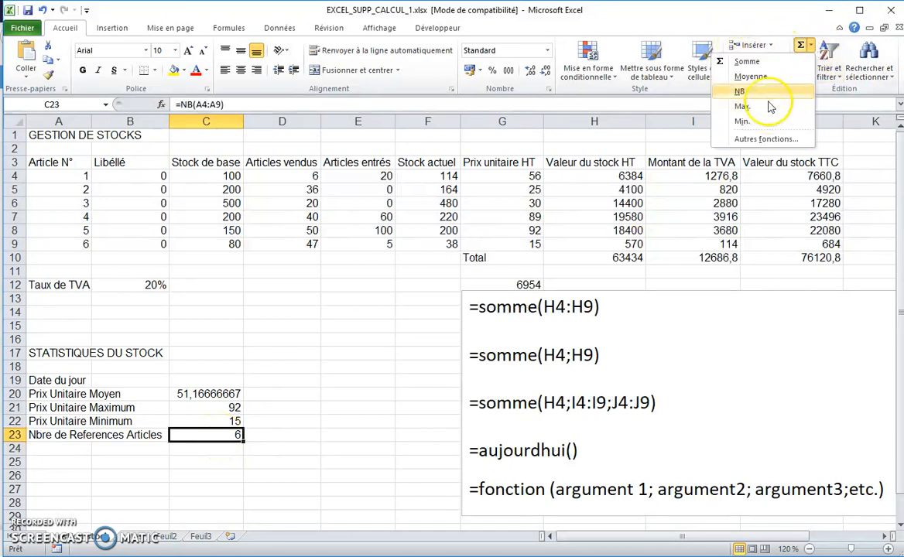
click(763, 91)
drag(47, 161, 84, 244)
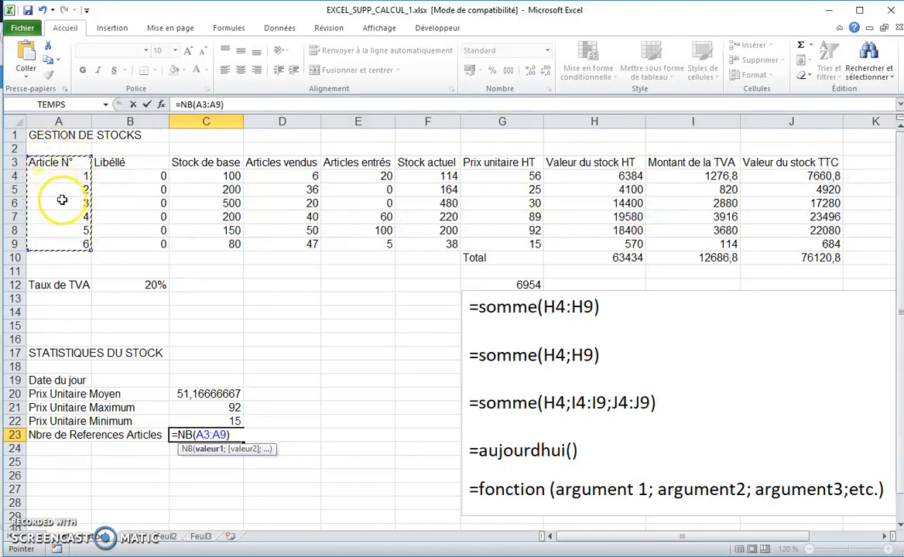
key(Return)
click(217, 433)
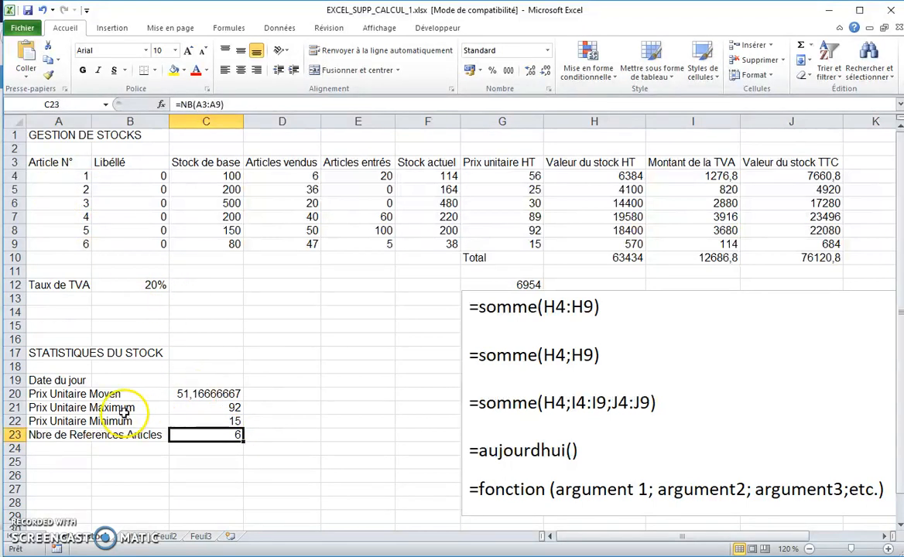
click(191, 394)
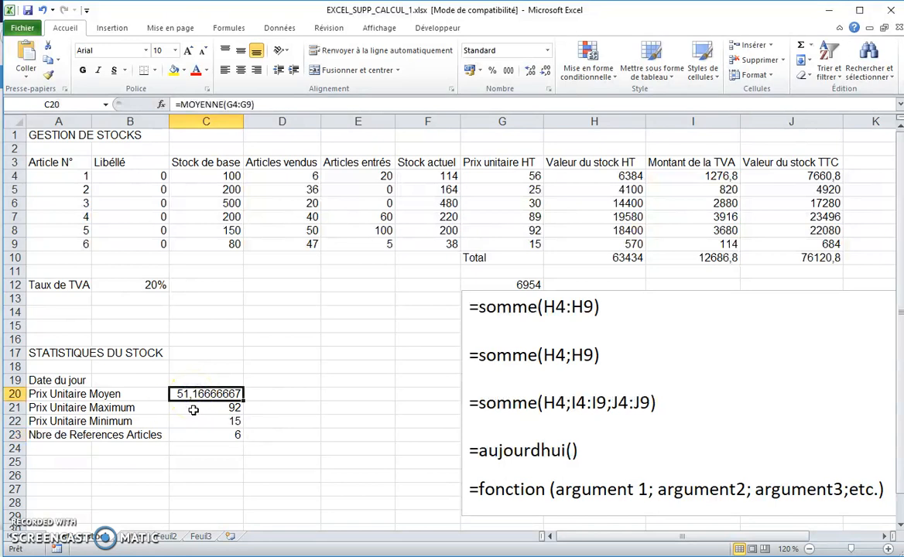
- Enter the formula =aujourdhui() in C19 for the Date du jour
click(204, 437)
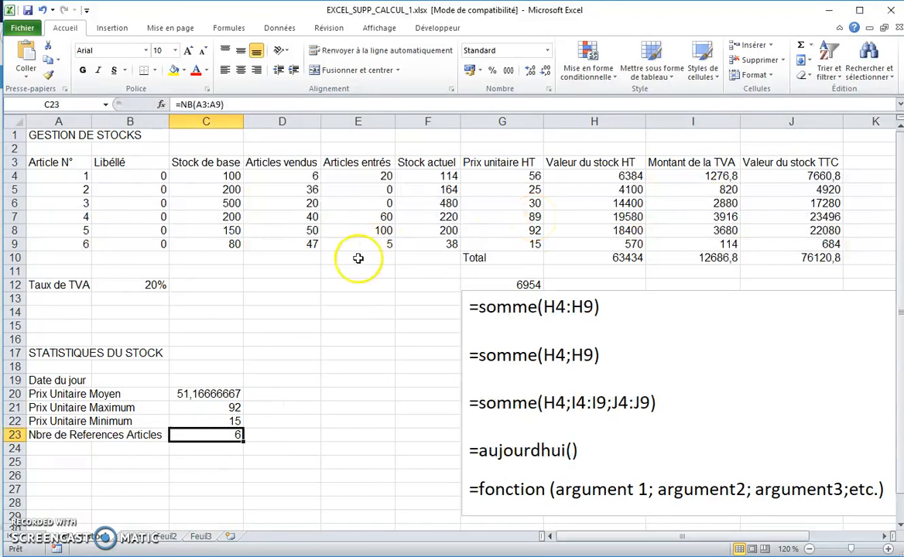
click(225, 380)
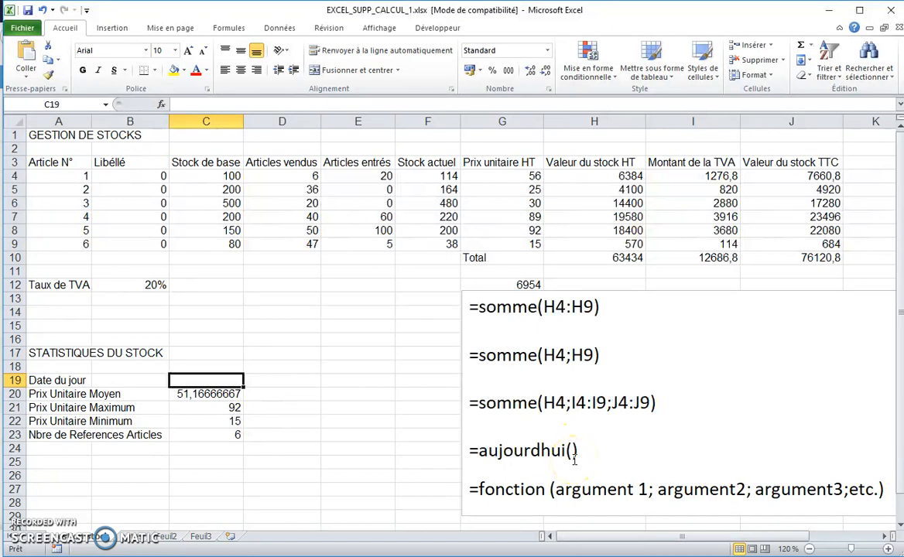
click(267, 103)
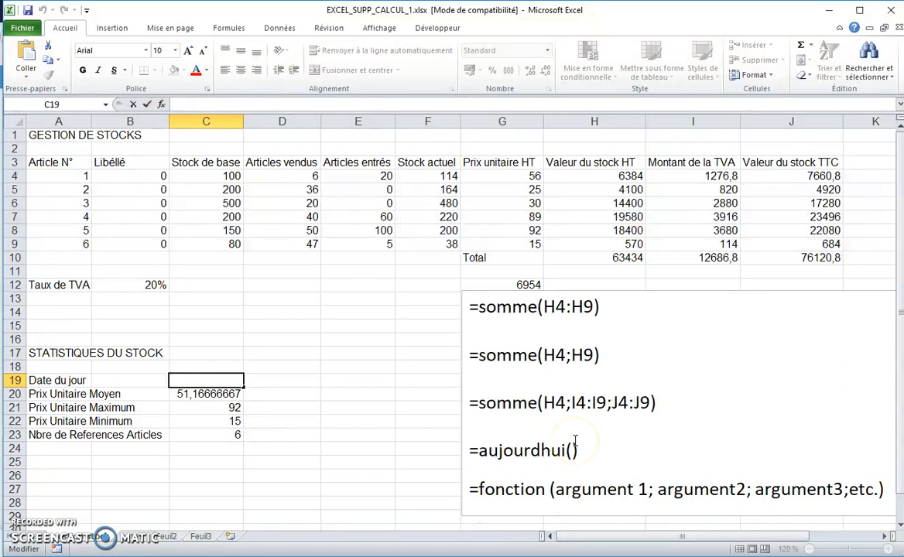
text(=)
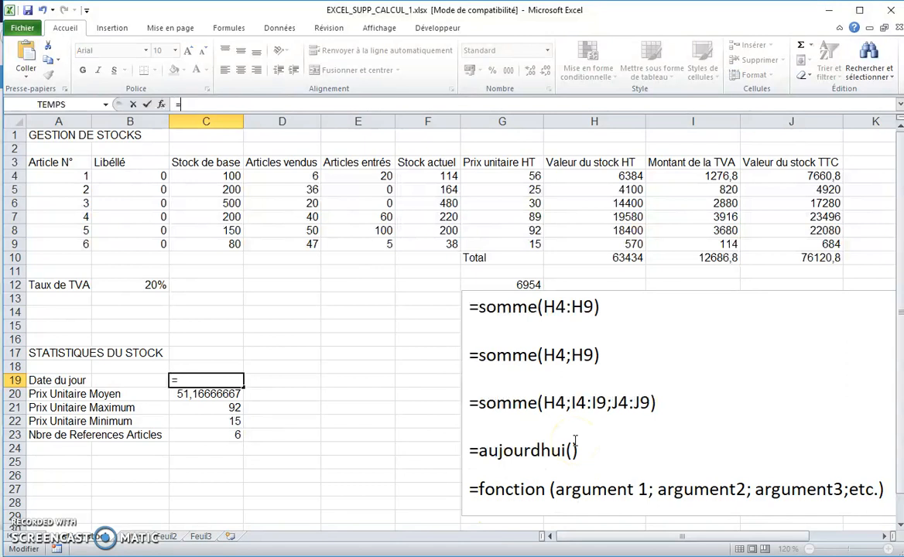
text(aujourdhui()
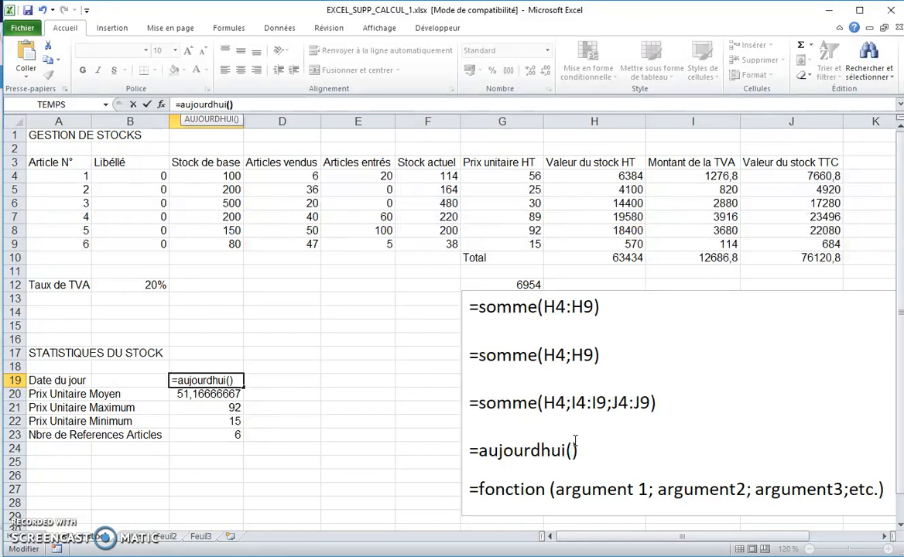
text())
key(Return)
key(Up)
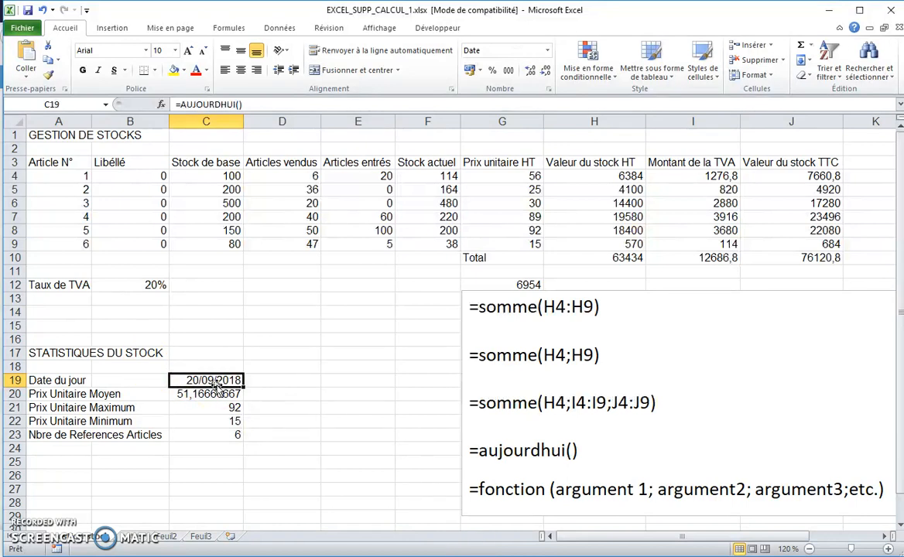
- Review the AUJOURDHUI function's arguments for C19, and clear the cell's formula
click(809, 45)
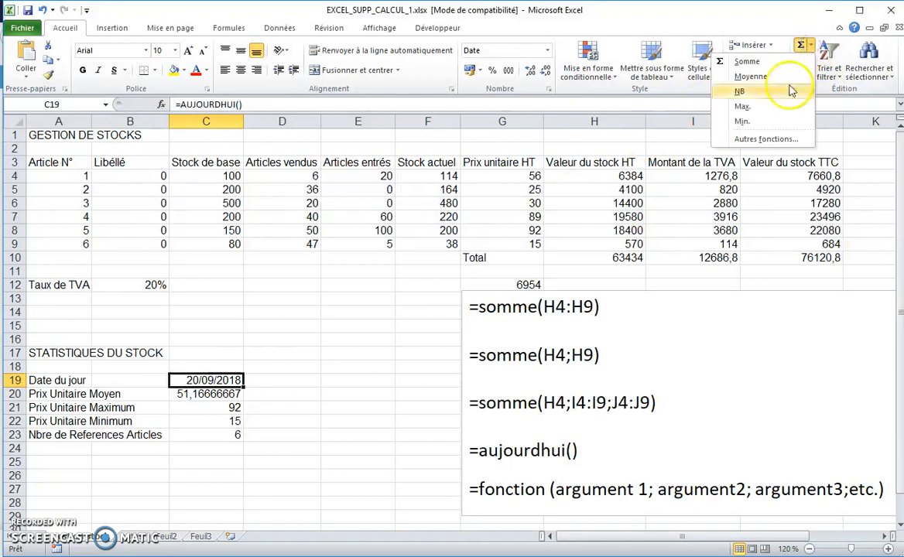
click(766, 138)
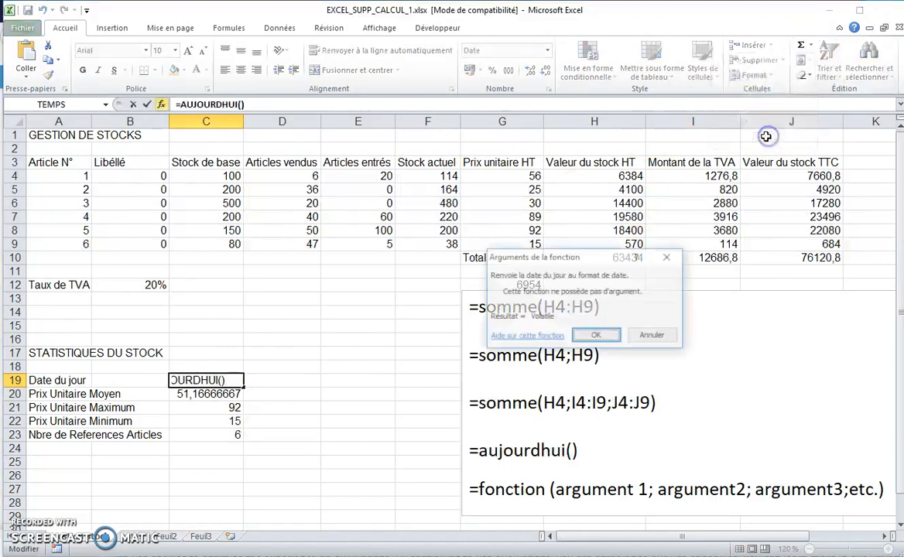
click(596, 336)
key(Delete)
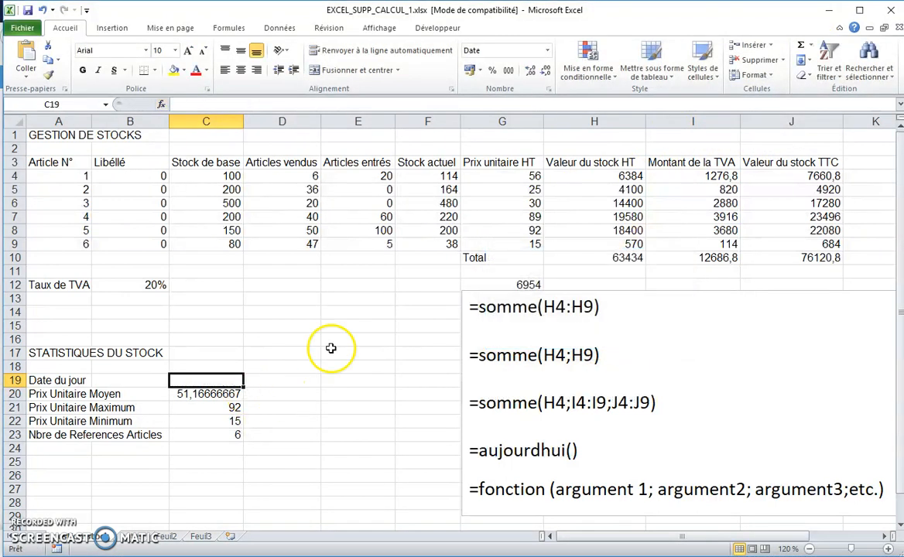
- Insert the AUJOURDHUI function in C19 by choosing it from the full list of functions
click(810, 44)
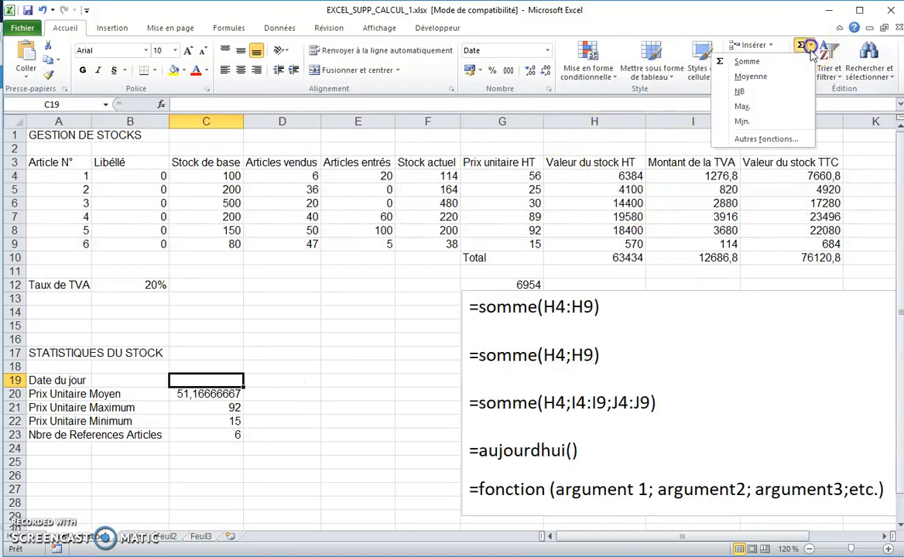
click(774, 141)
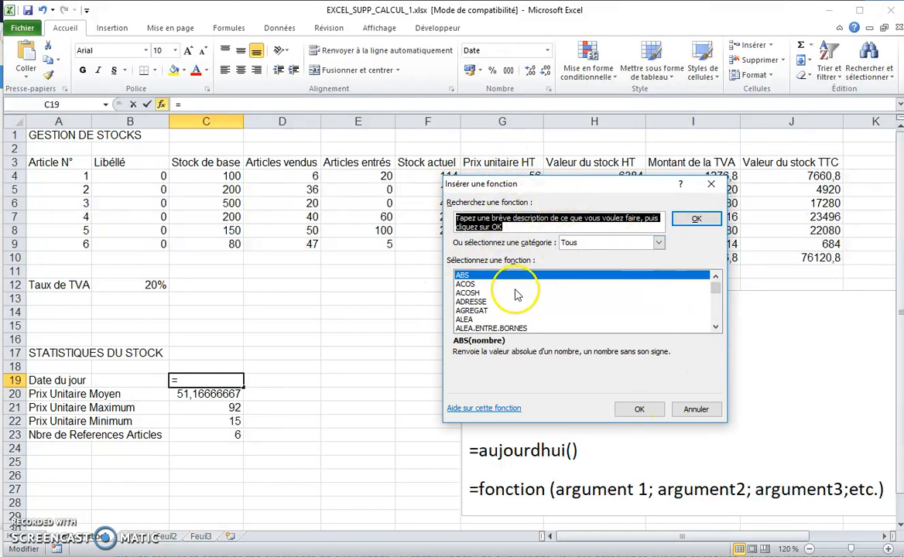
scroll(572, 295, down, 3)
scroll(572, 295, down, 3)
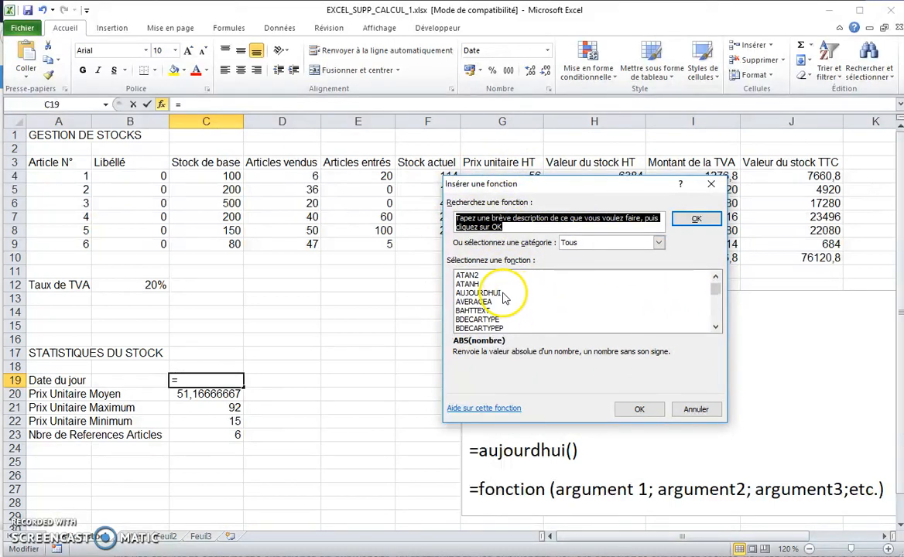
click(478, 293)
drag(521, 183, 266, 129)
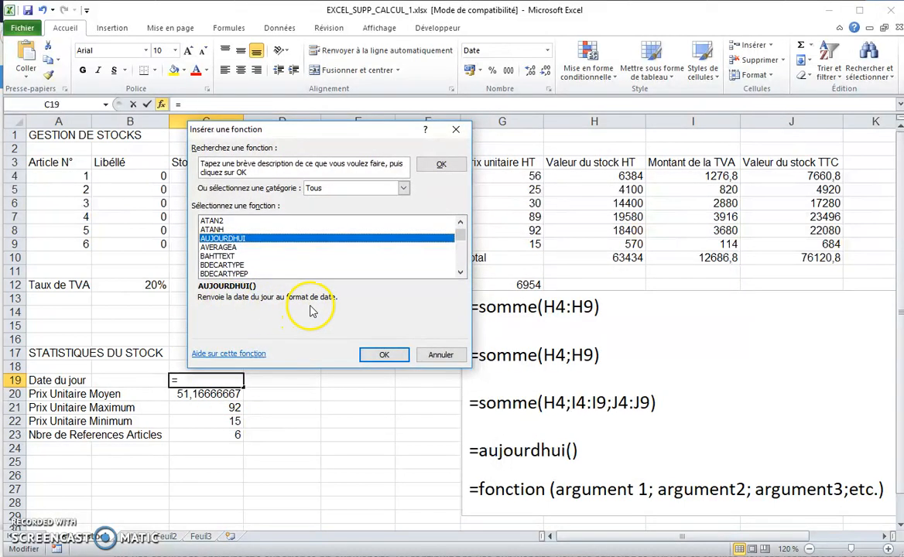
click(384, 355)
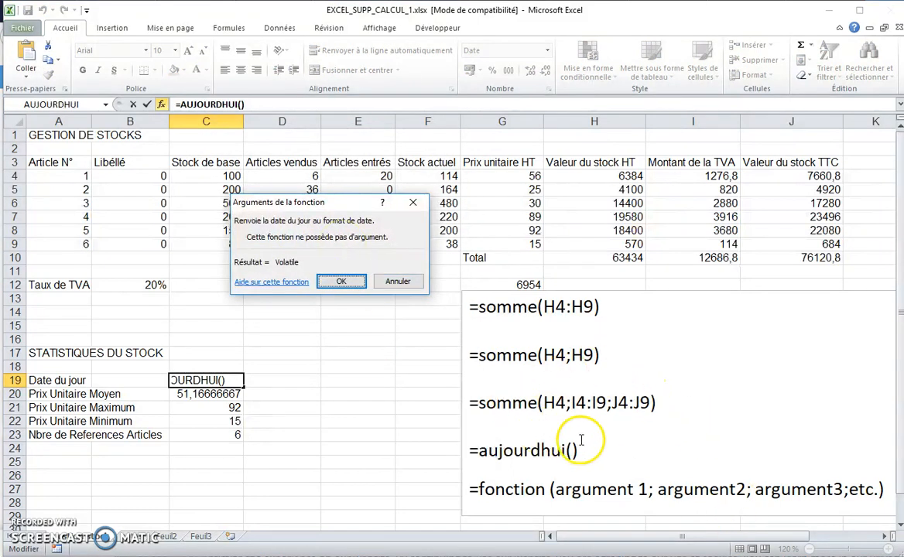
click(341, 281)
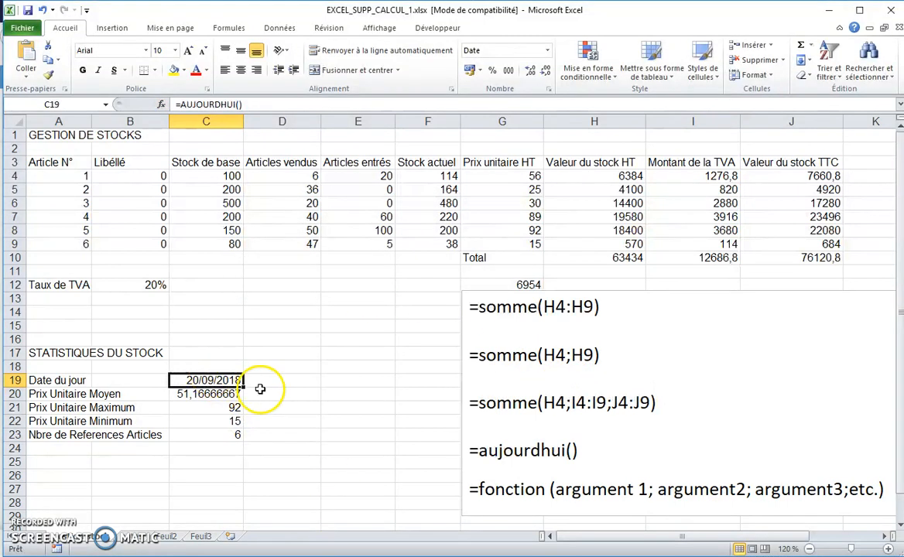
- Move the text box of formula examples beside the stock statistics, starting just below row 11 and spanning columns E to J
click(664, 301)
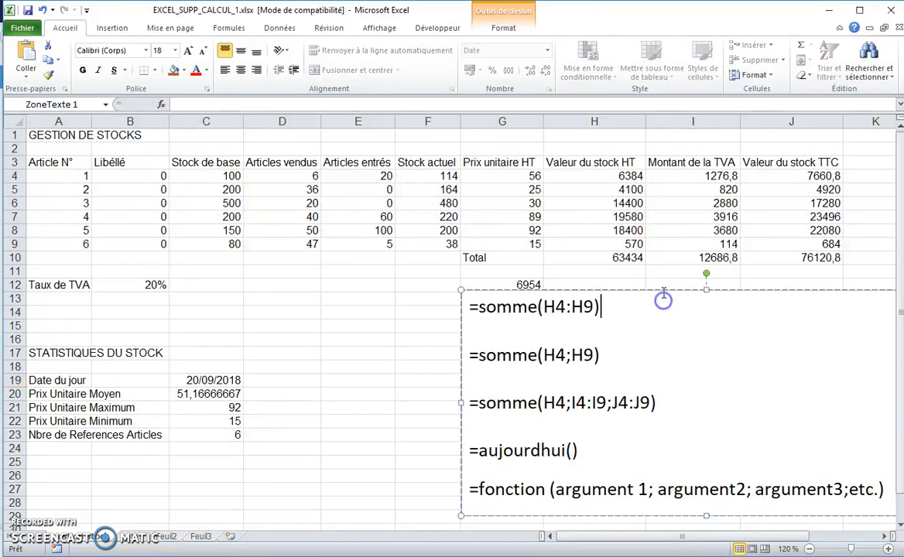
drag(634, 287, 504, 264)
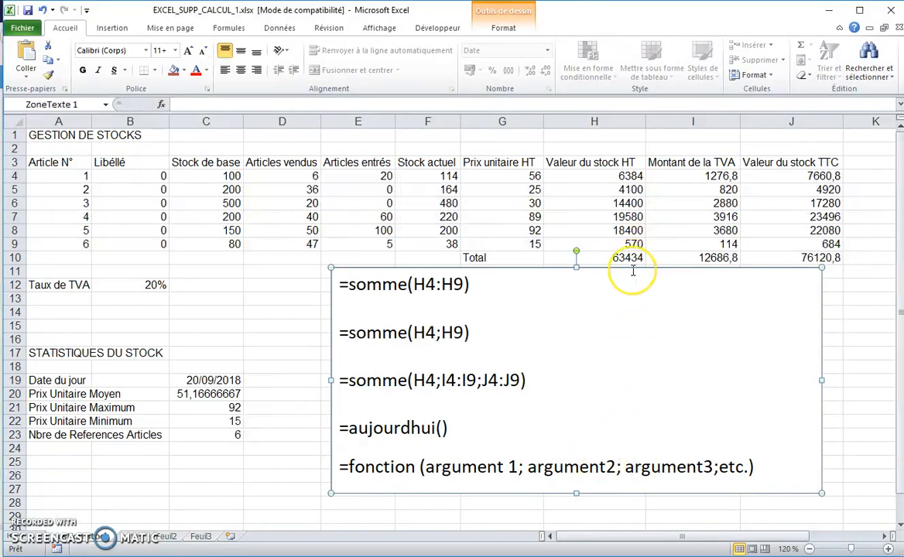
drag(631, 272, 627, 286)
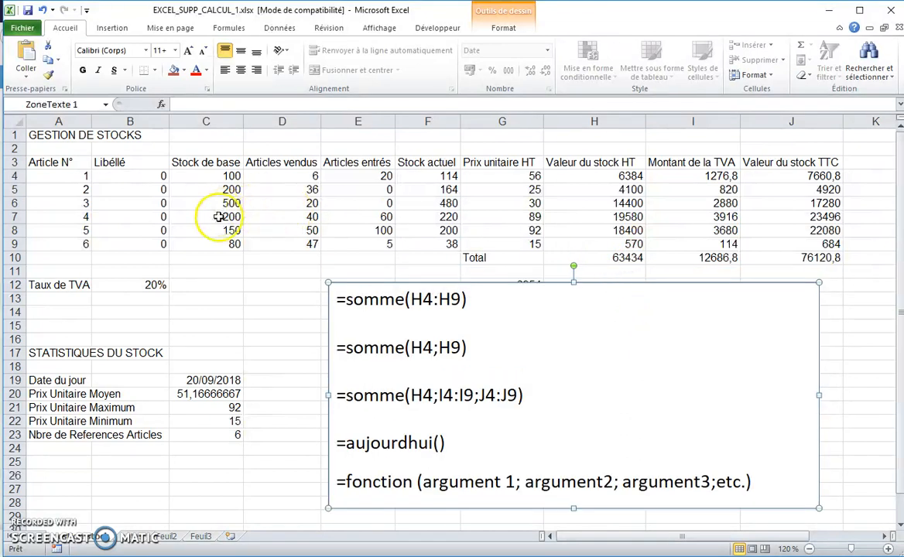